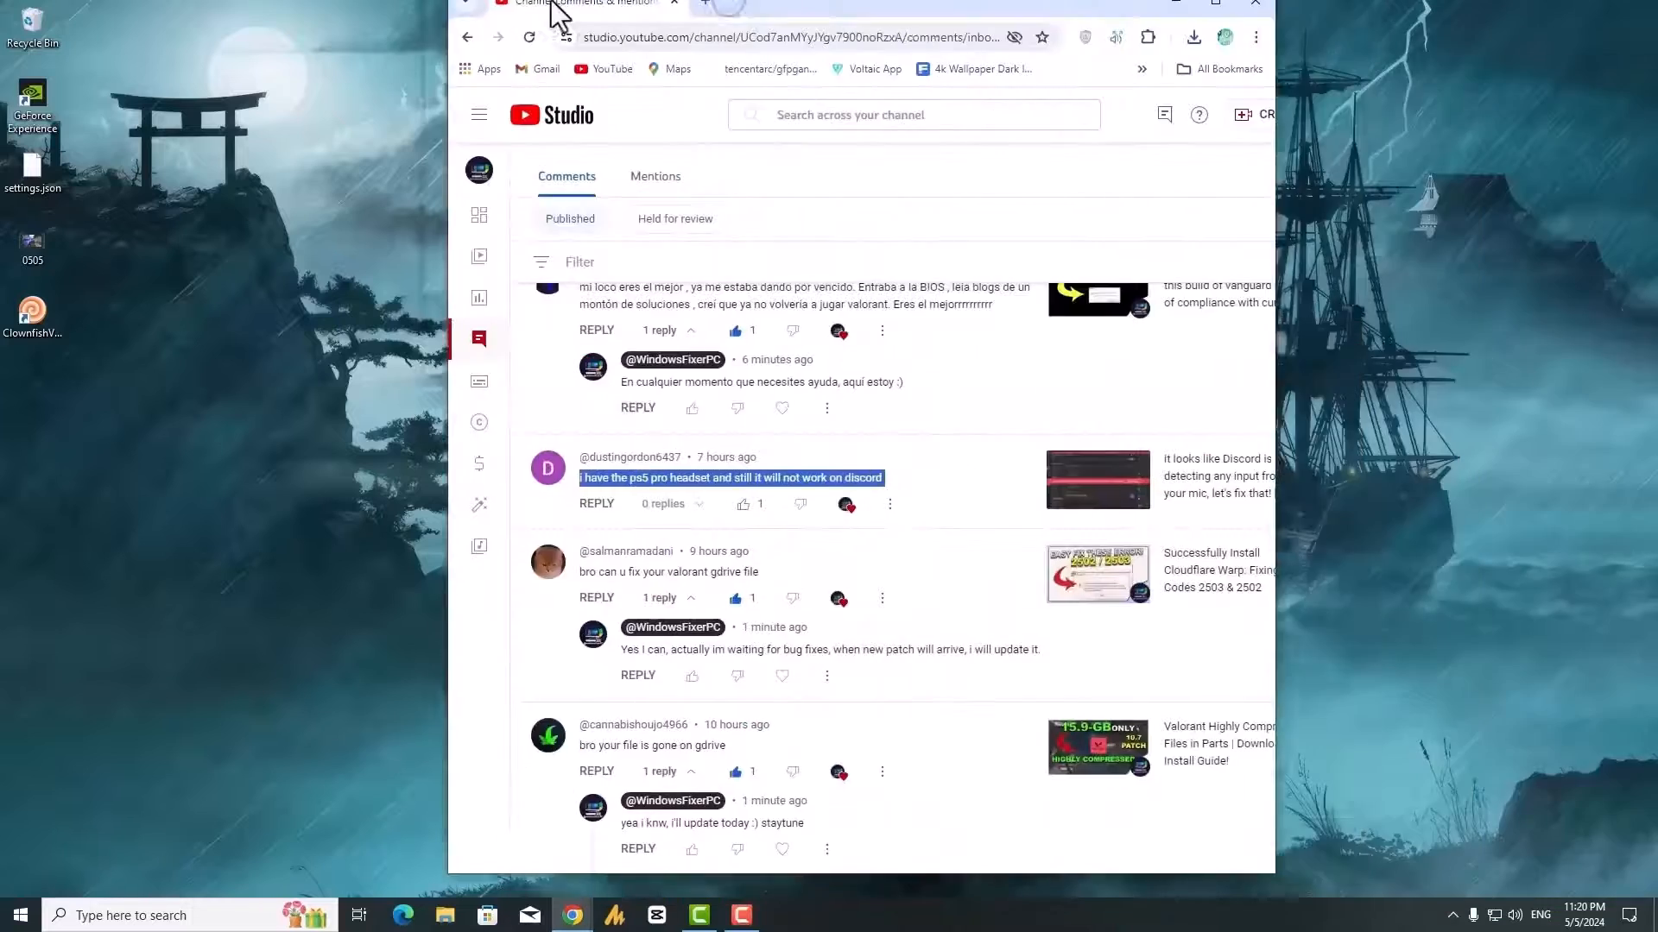
- Maximize the browser window and examine the comment about the PS5 headset not working on Discord
double_click(443, 18)
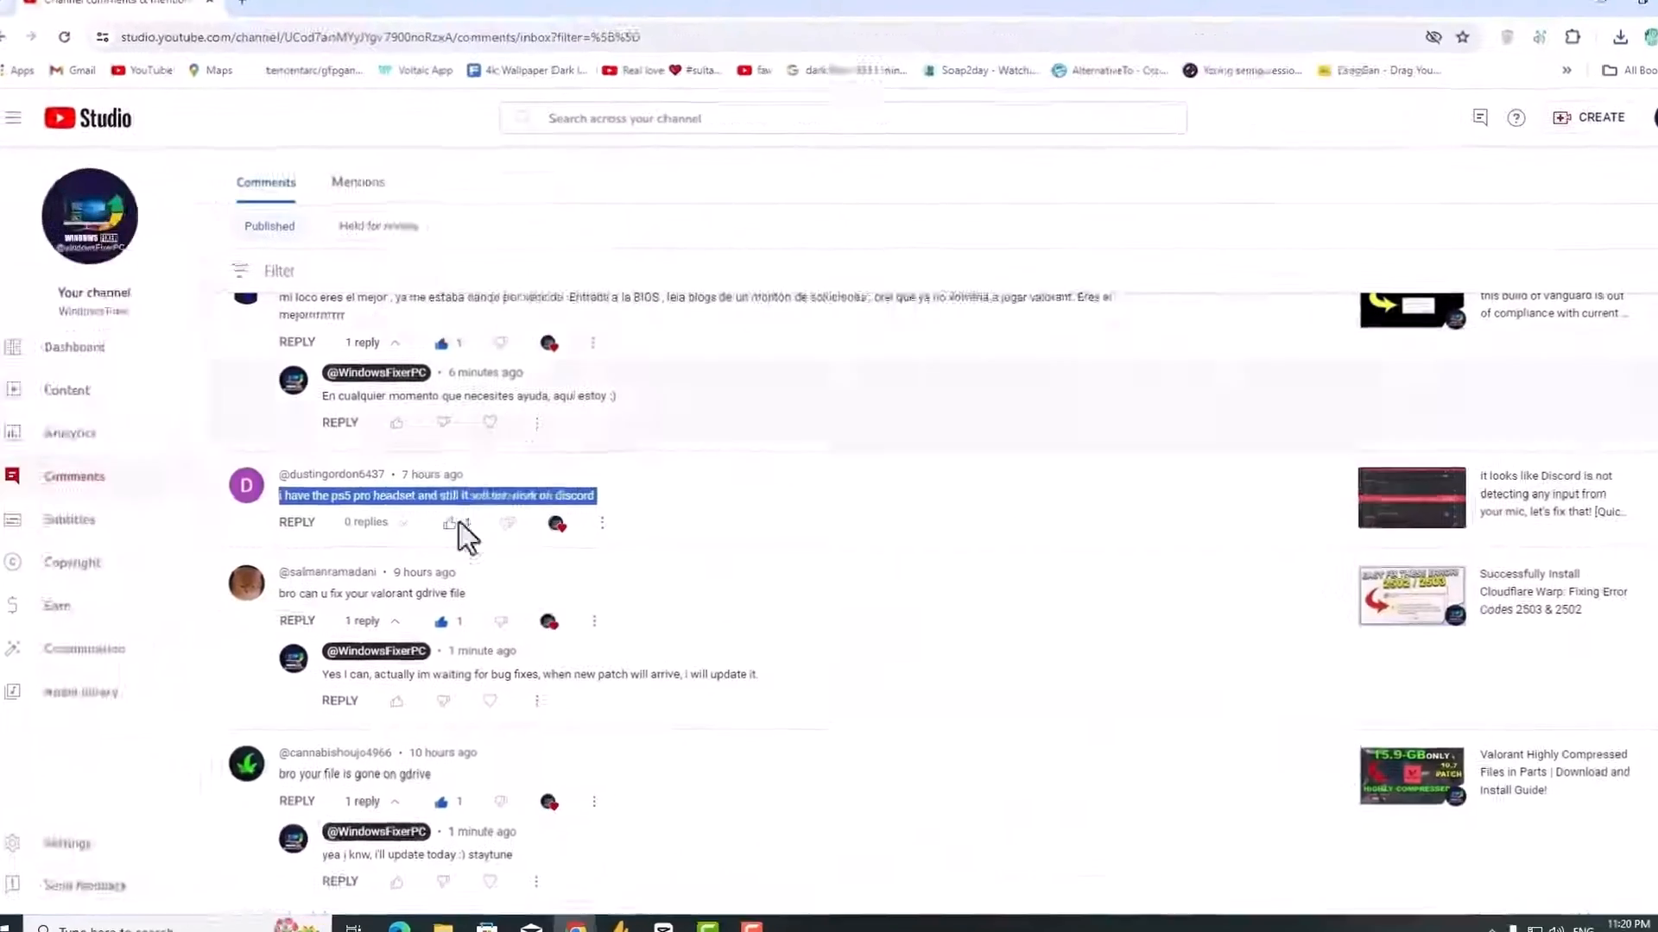
left_click(372, 494)
triple_click(294, 505)
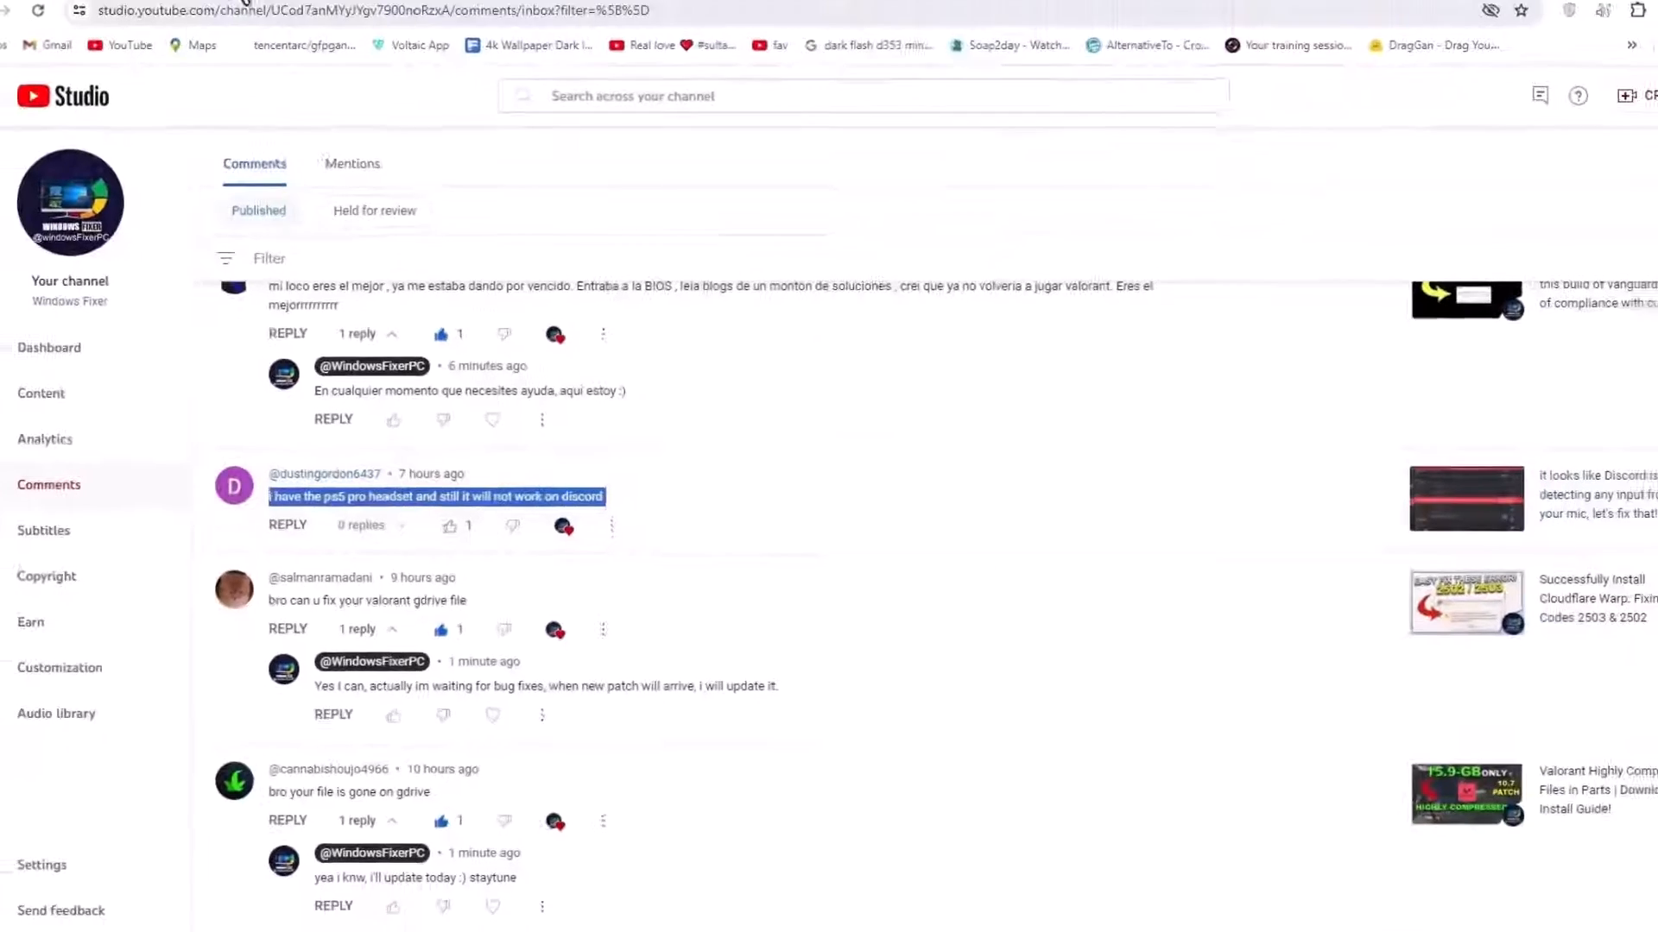
- Open a new browser tab ready for a web search
left_click(256, 22)
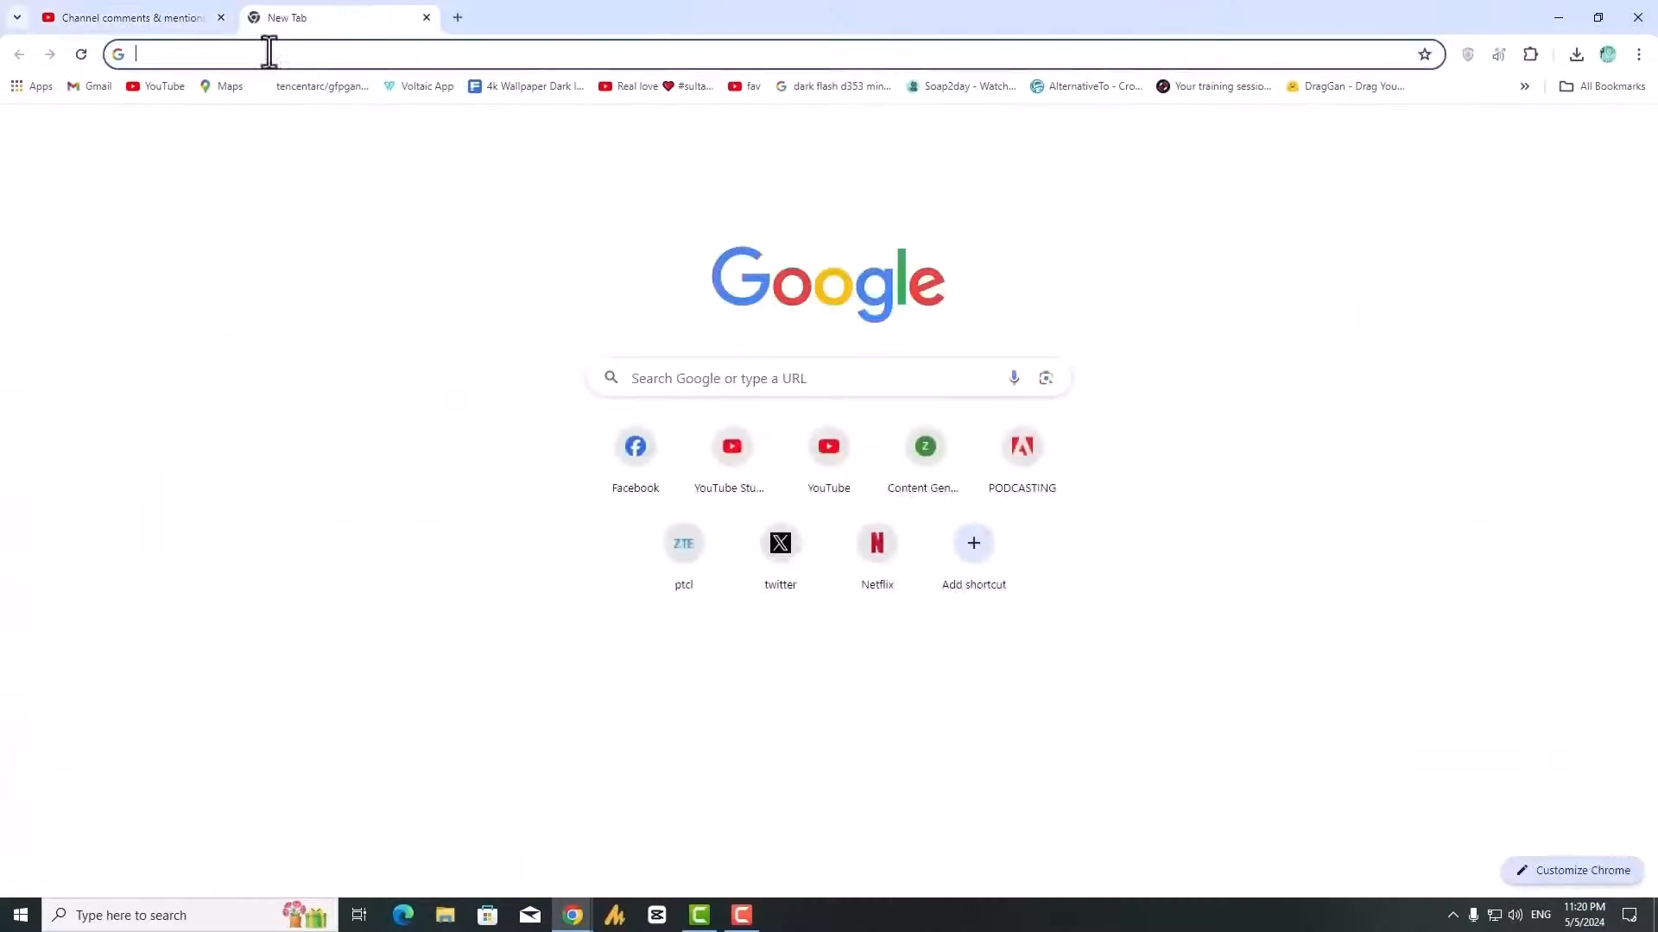
left_click(277, 53)
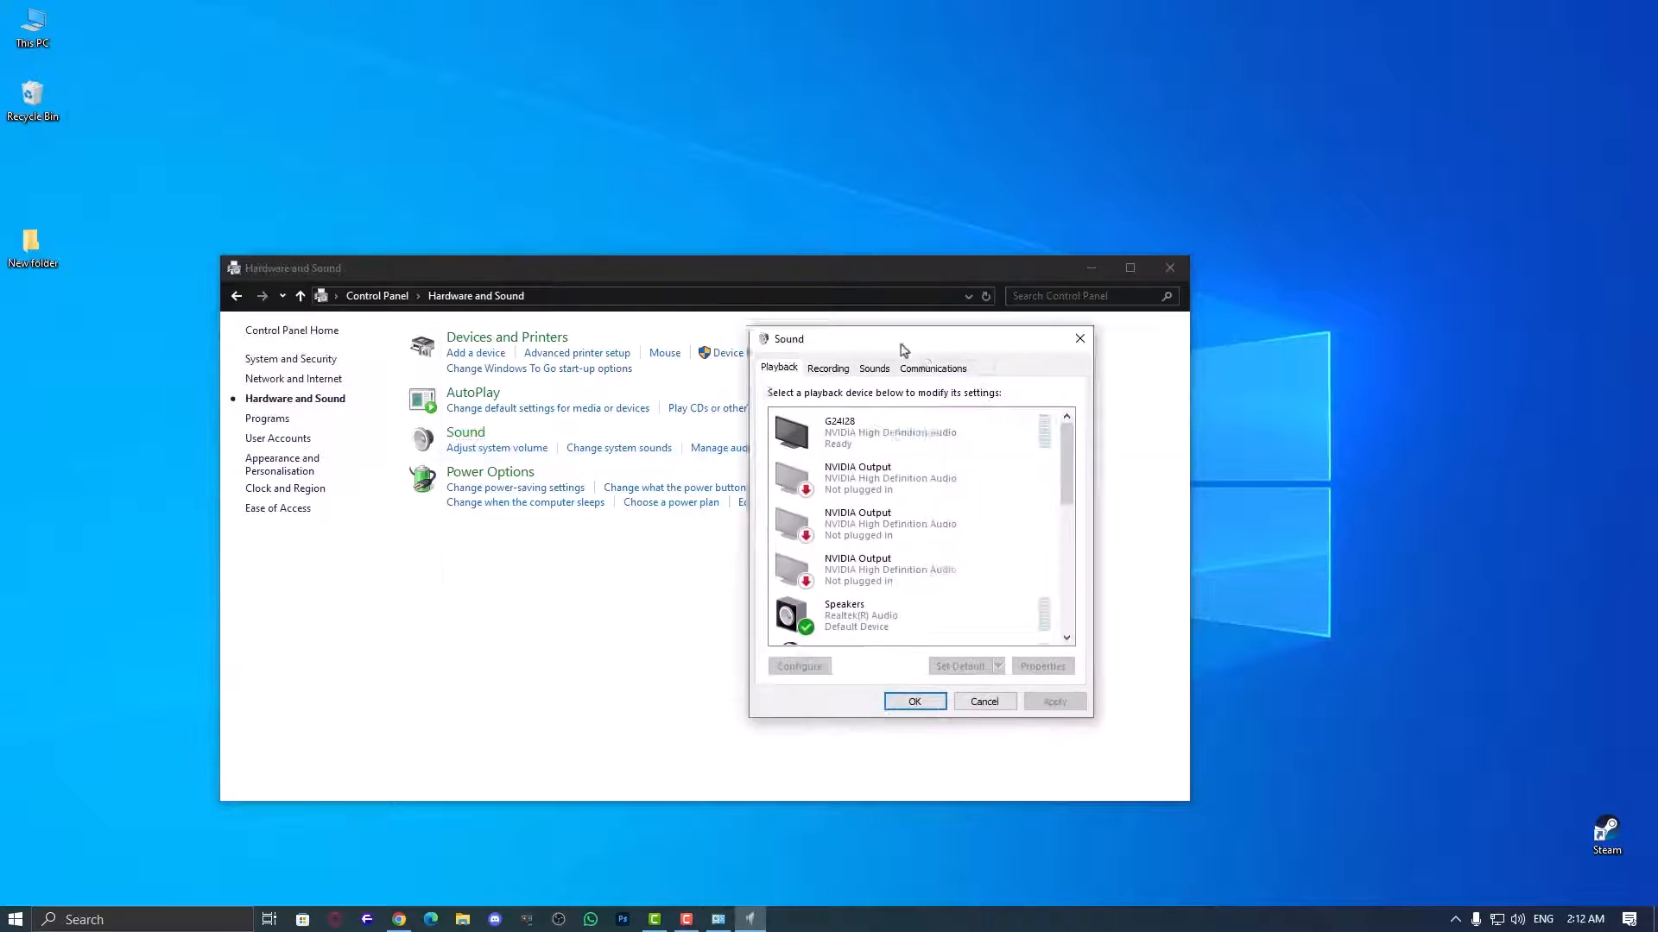
- Examine the options available for the Microphone and Stereo Mix devices among the Sound recording devices
left_click(907, 379)
right_click(927, 448)
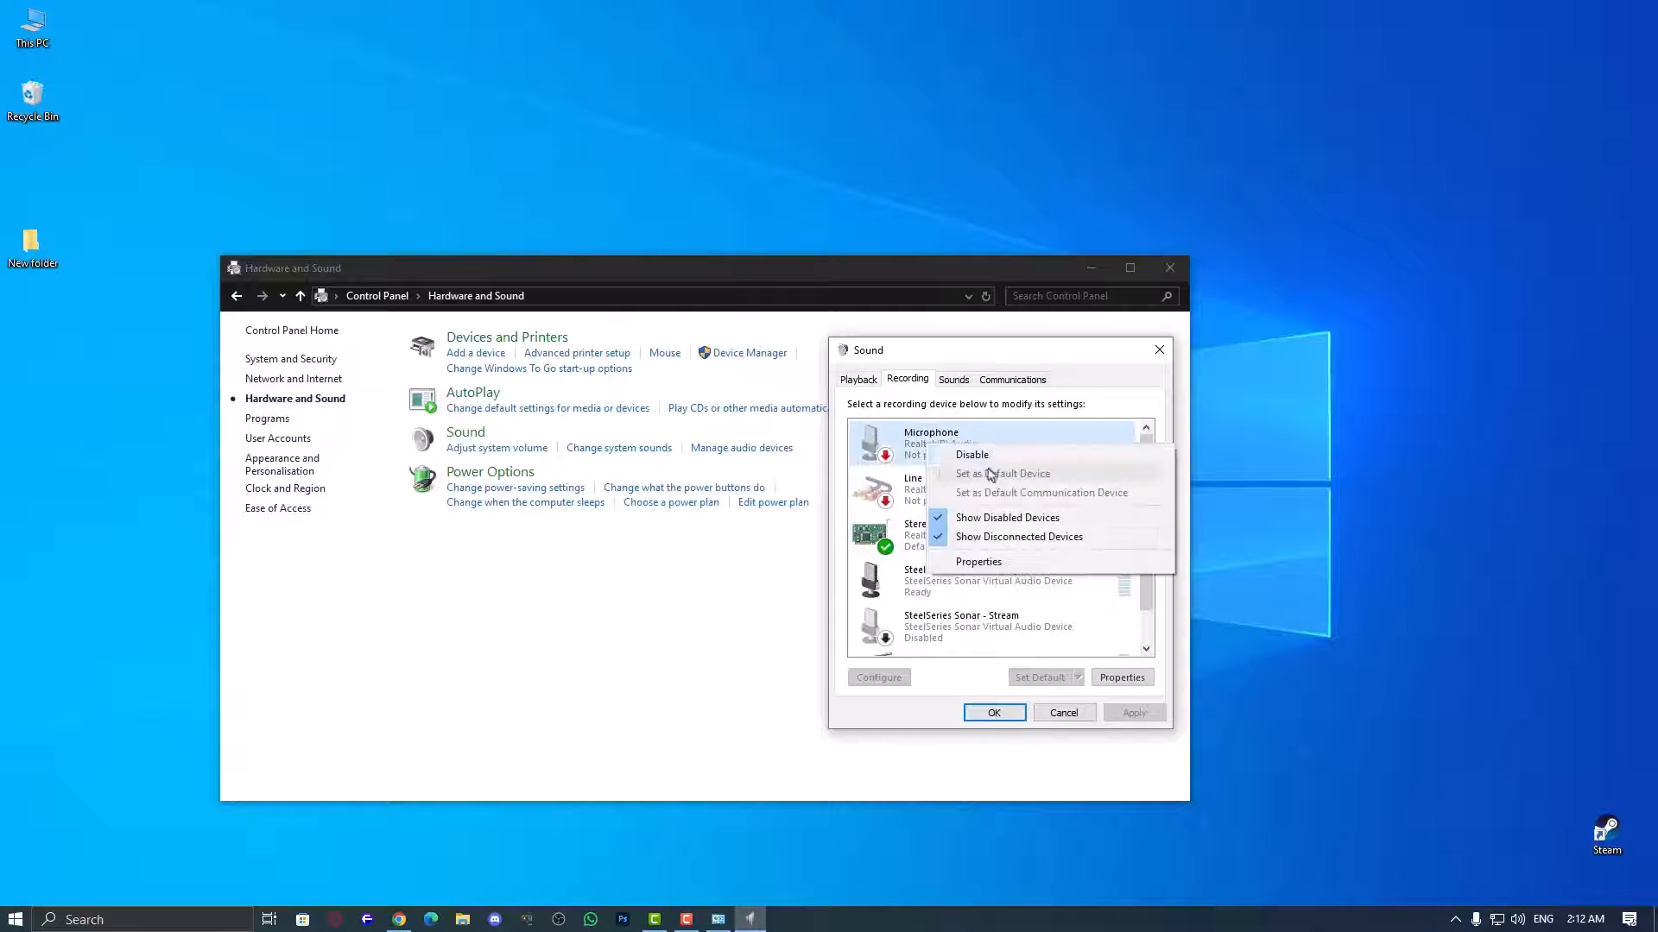
left_click(977, 458)
right_click(926, 445)
right_click(946, 542)
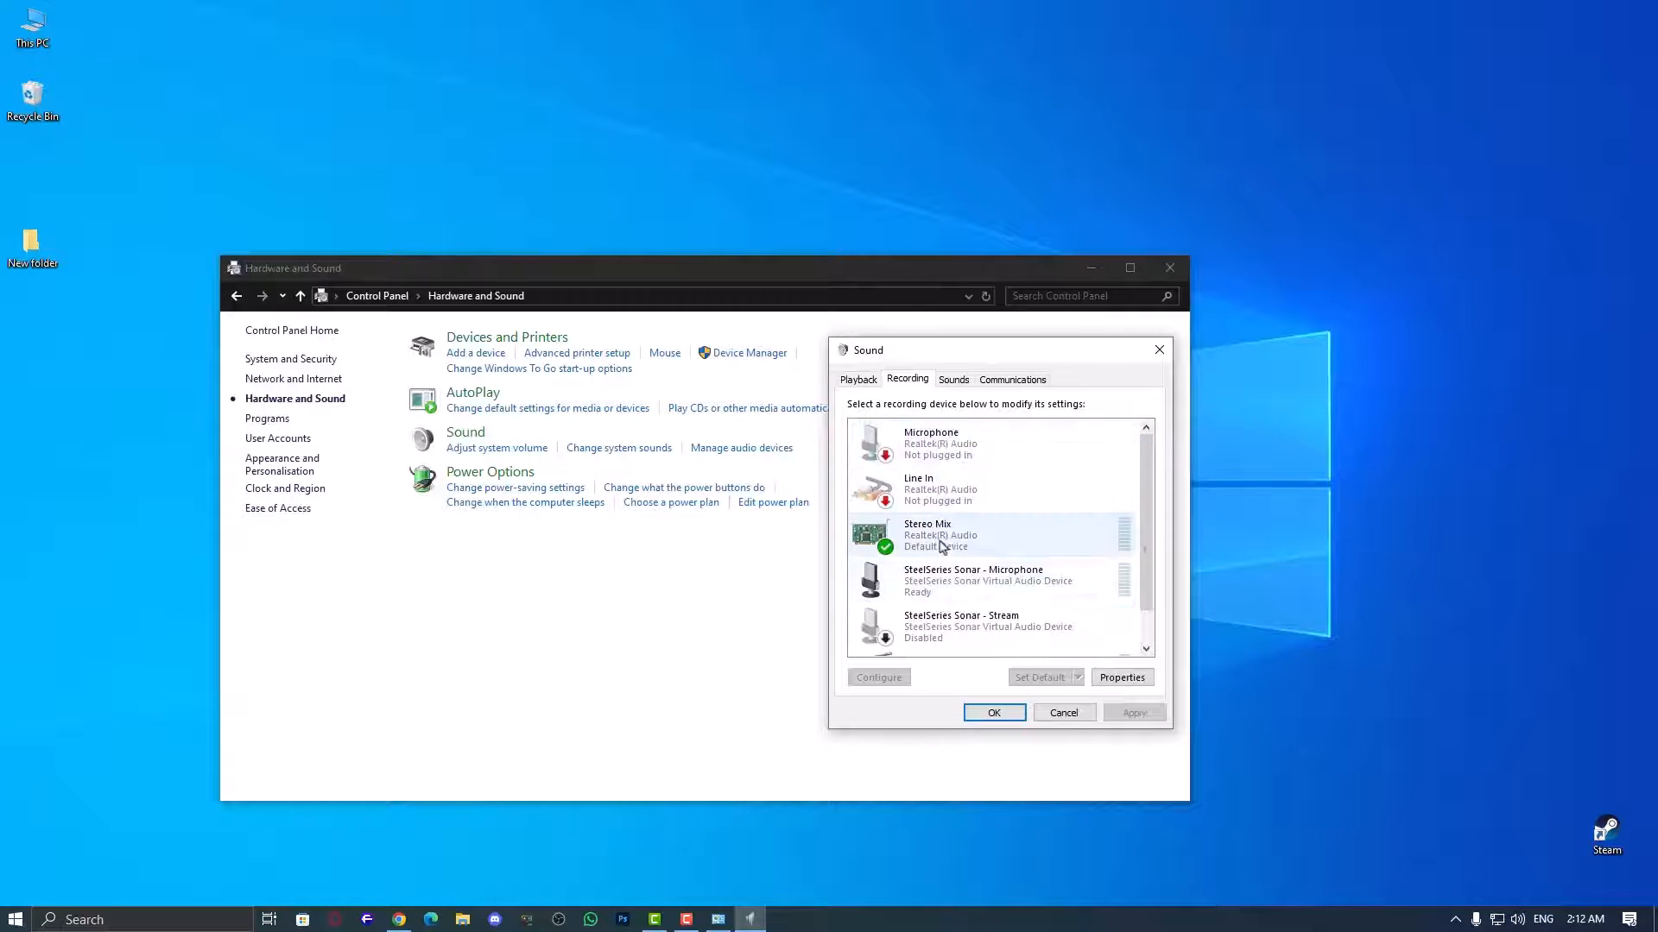
left_click(980, 549)
right_click(953, 547)
left_click(994, 558)
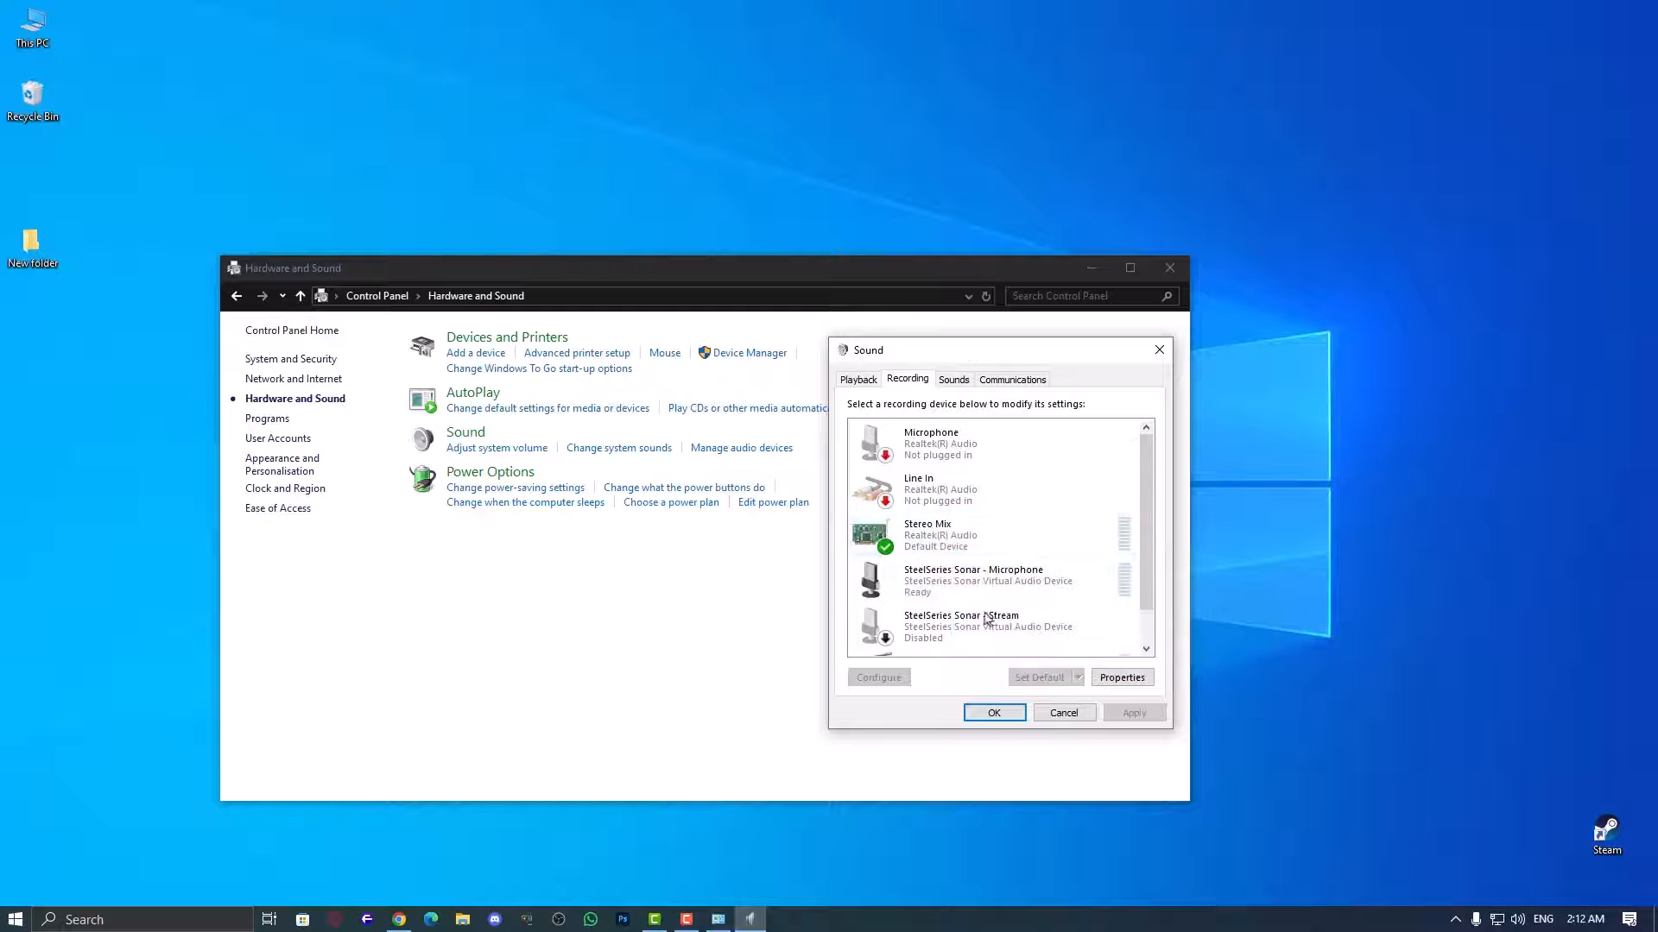
- Look over the SteelSeries Sonar and CABLE Output recording devices, then cancel the Sound dialog and close the Hardware and Sound window
scroll(964, 605, "down", 1)
right_click(965, 602)
left_click(1008, 610)
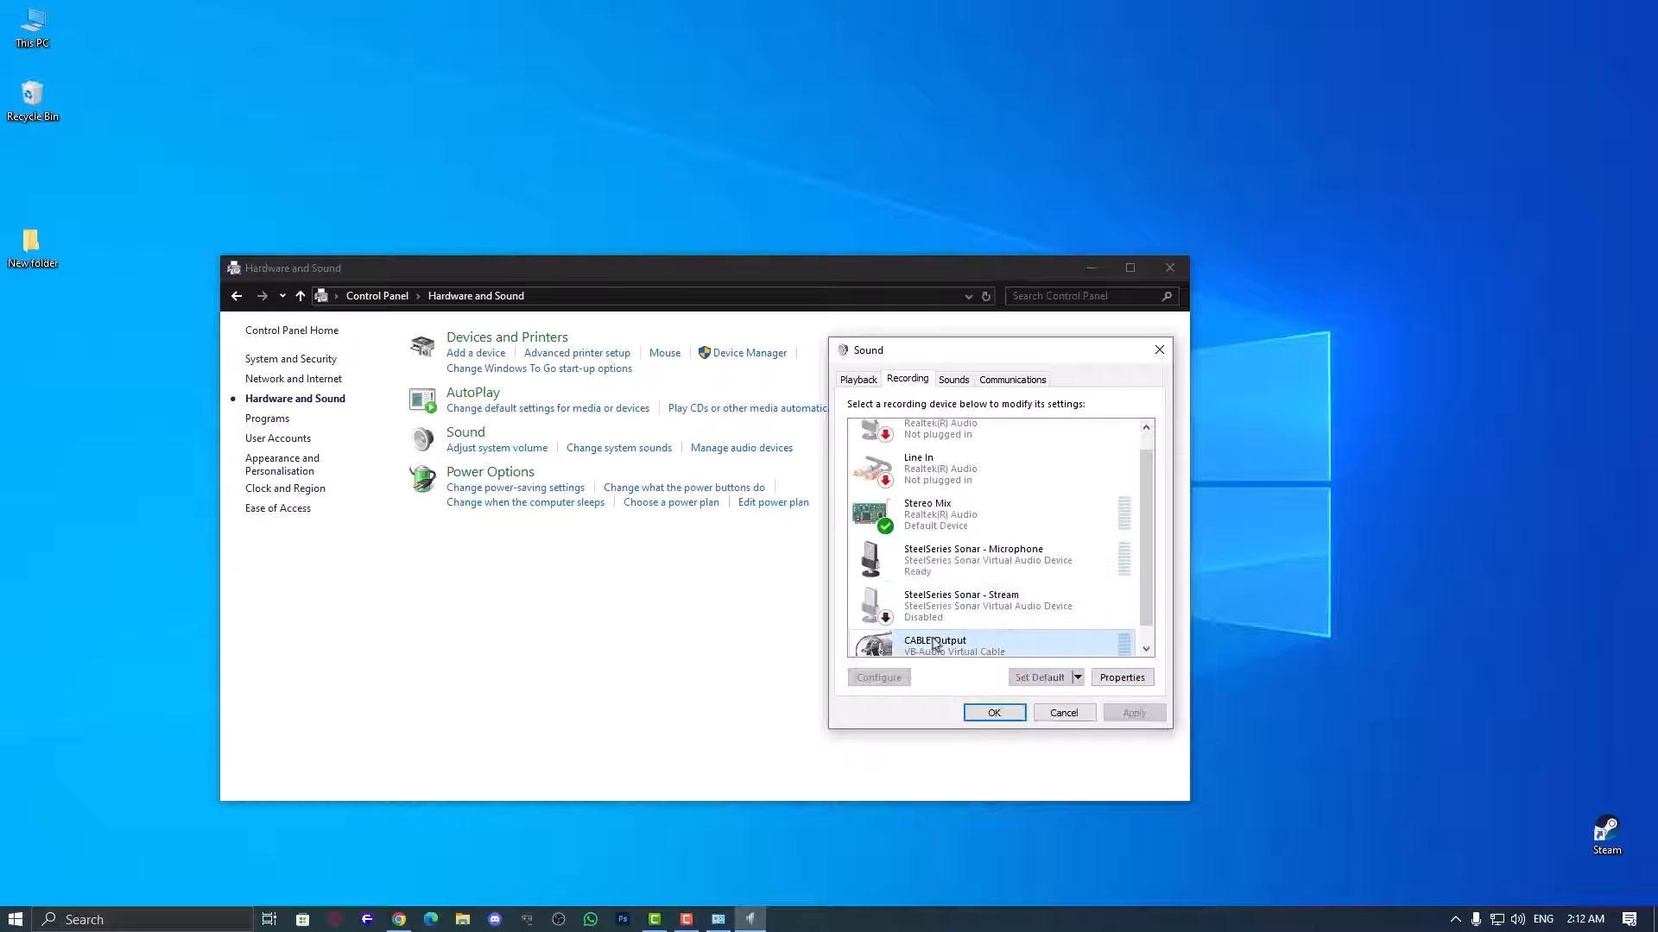
scroll(993, 605, "down", 1)
left_click(1063, 713)
left_click(1173, 273)
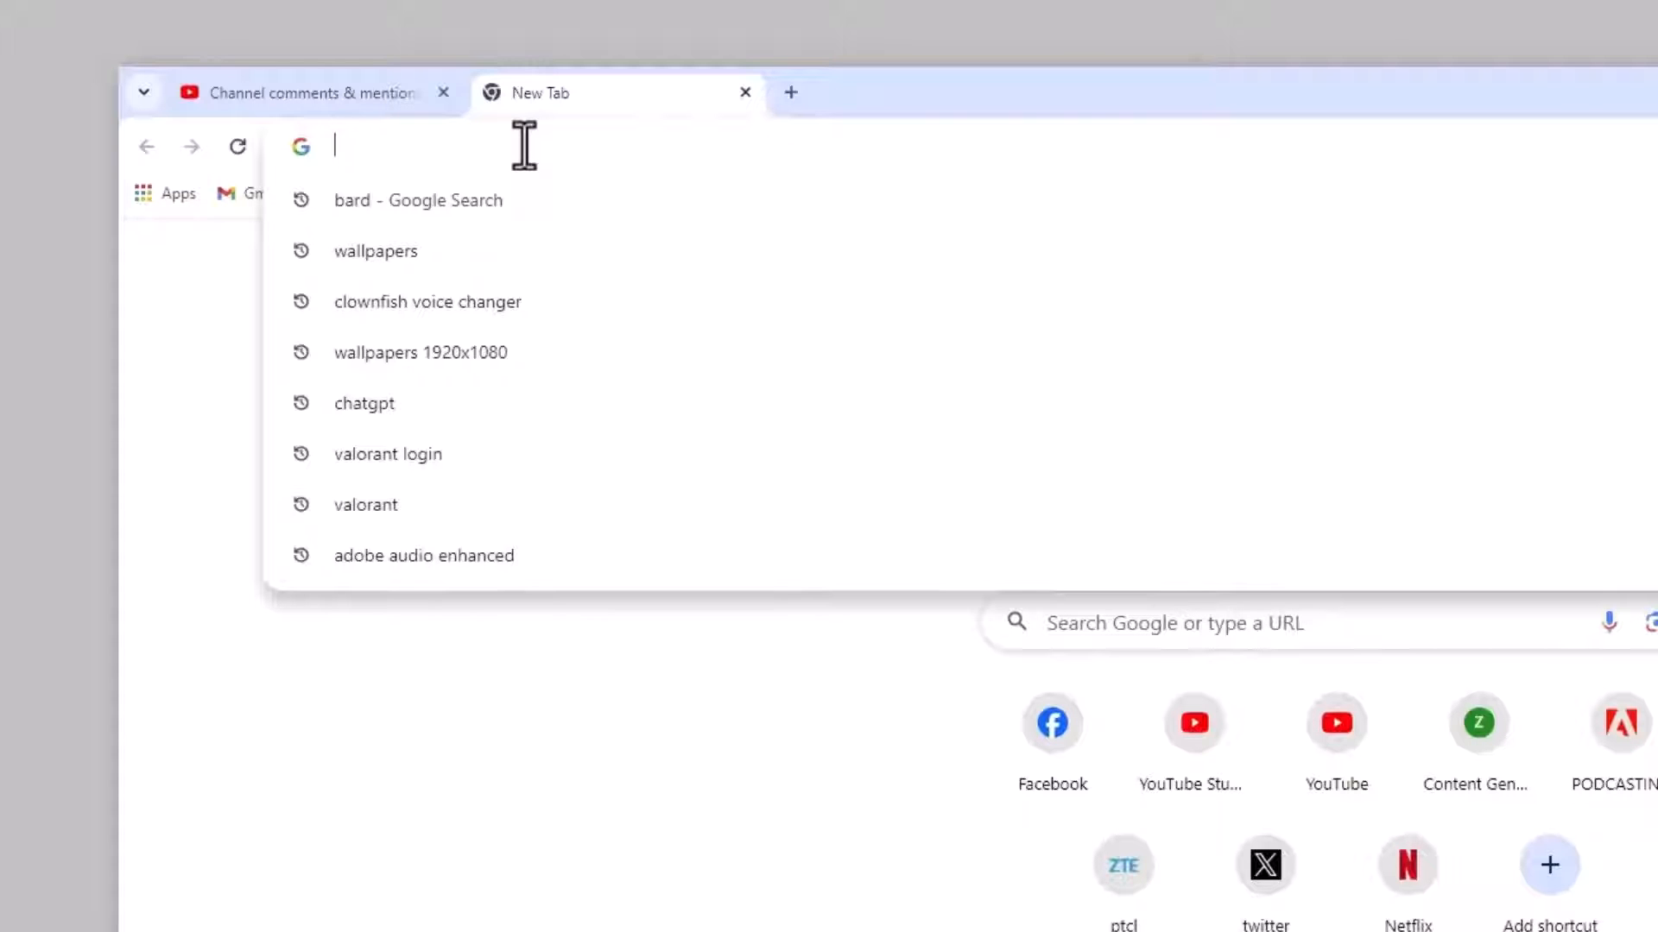
- Search Google for "virtual audio cable" and open the VB-Audio Virtual Apps result
type("virtua")
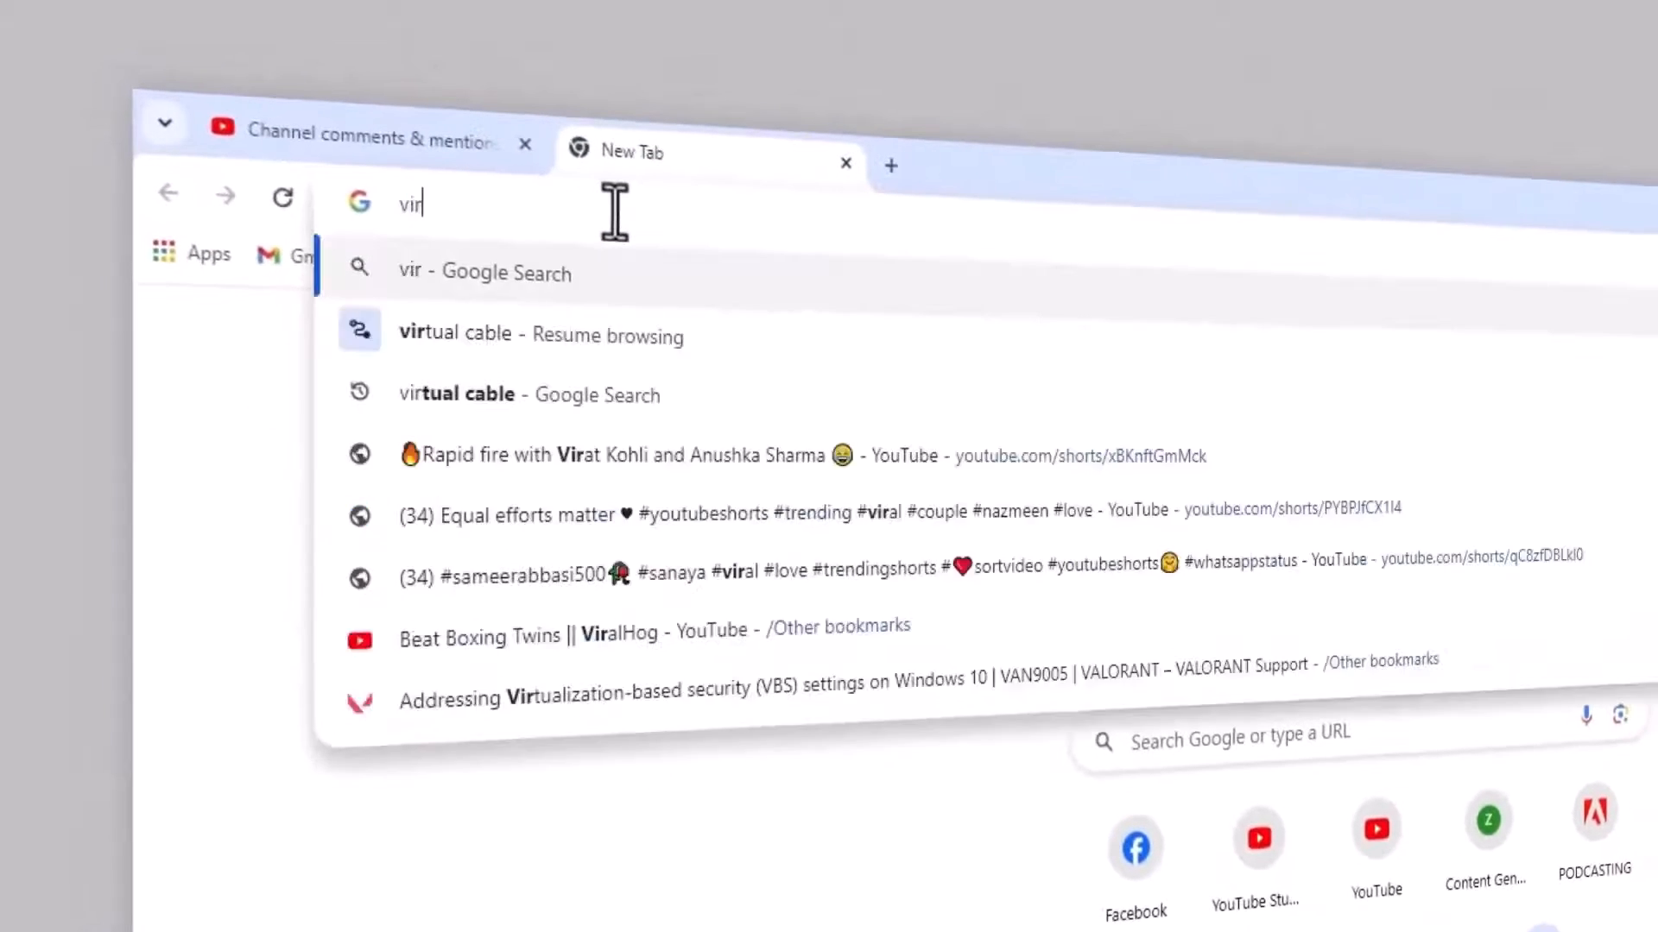
type("l audio cable")
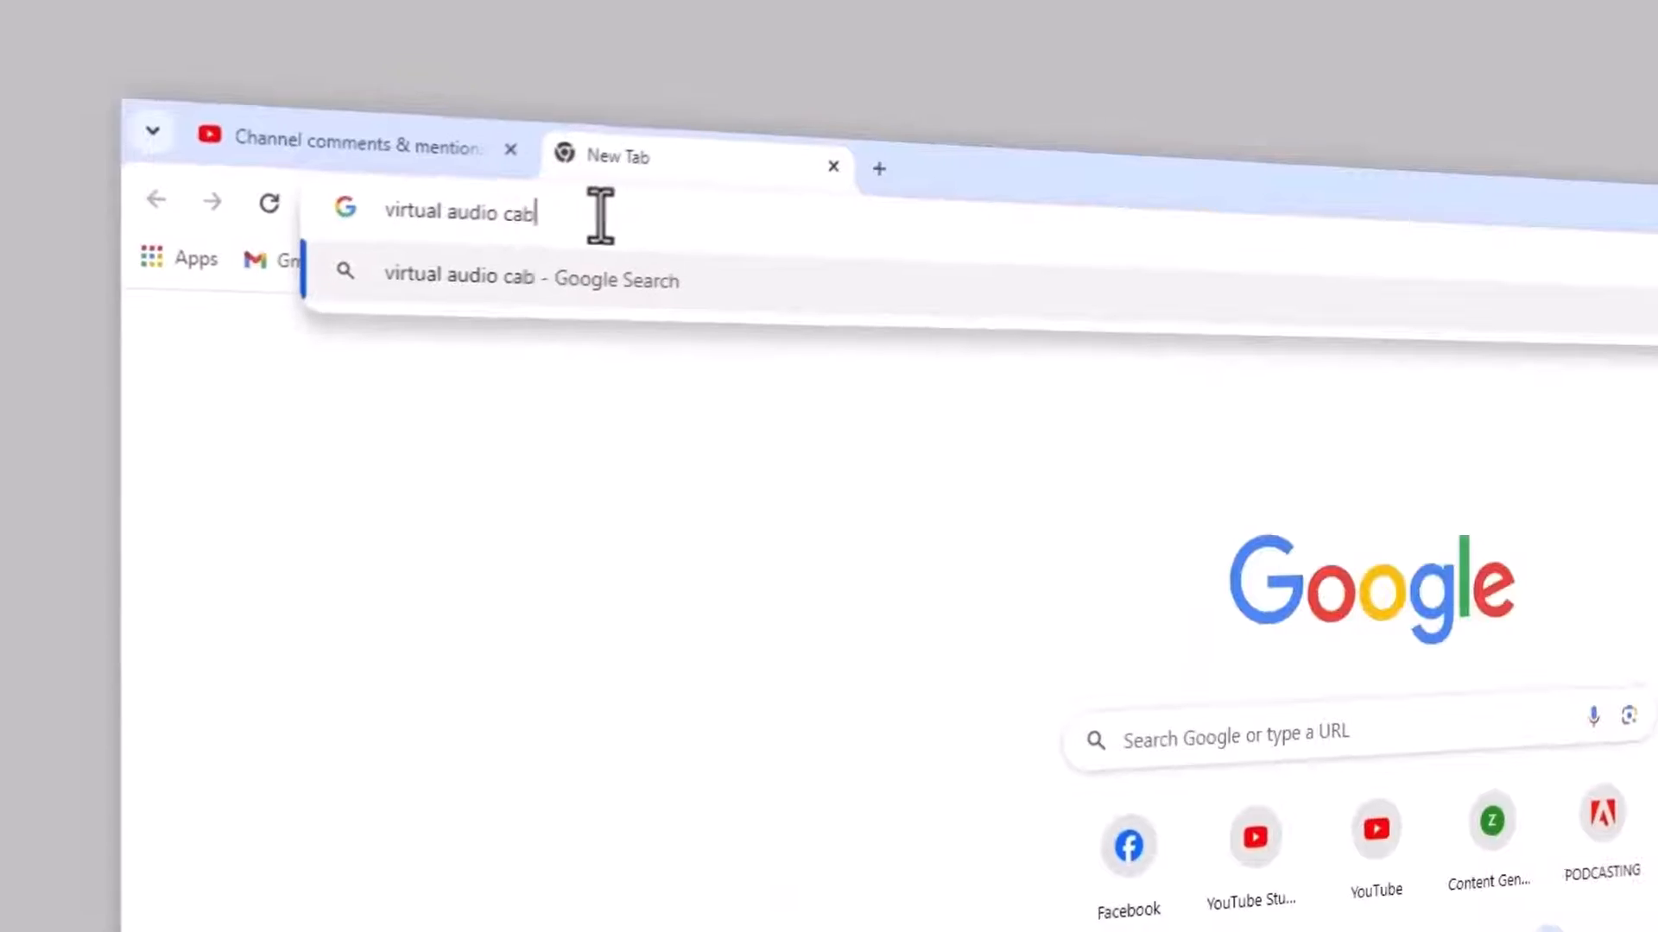
key("Return")
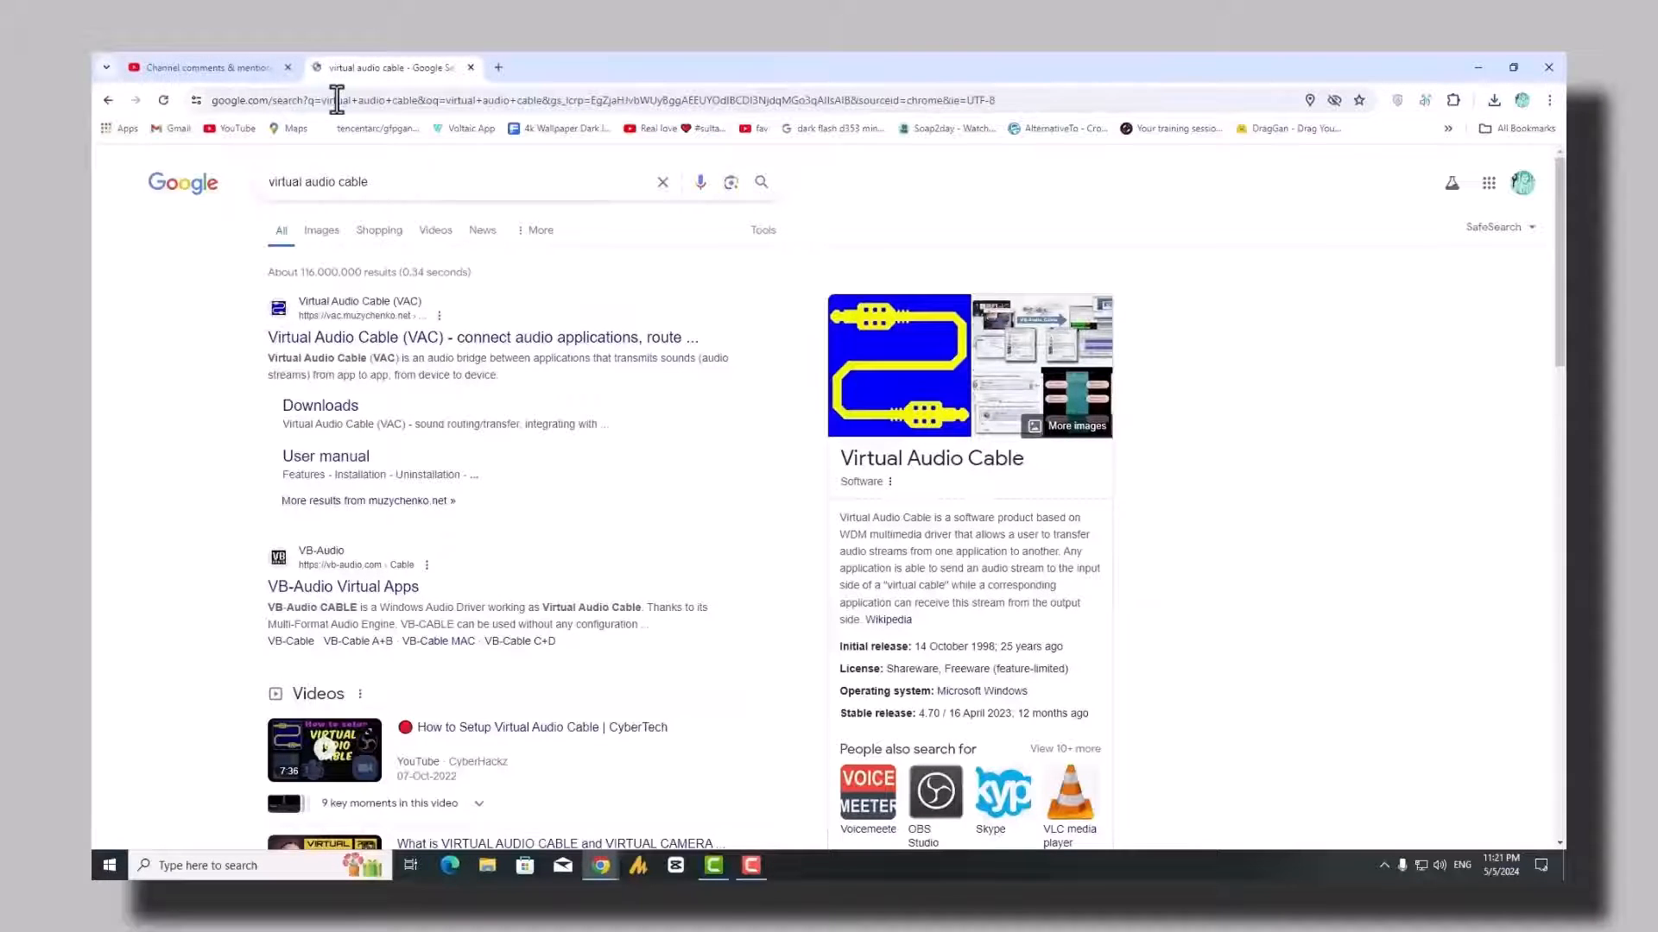
left_click(341, 587)
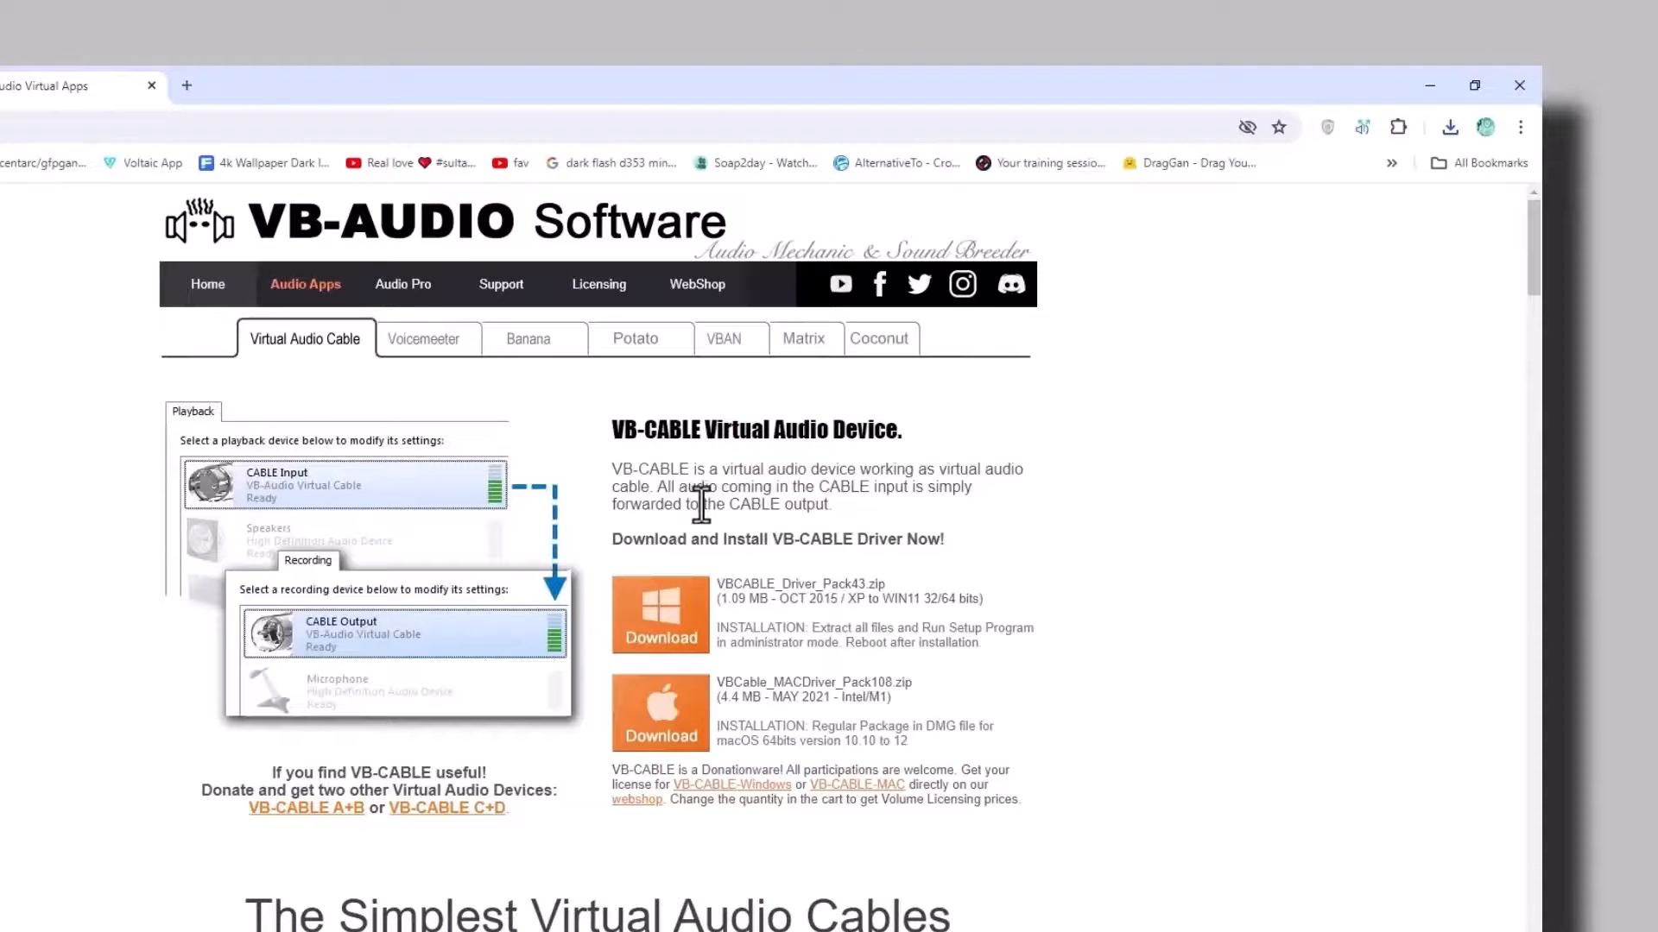
- Download the Windows driver VBCABLE_Driver_Pack43.zip and open the folder where it was saved
left_click(634, 615)
left_click(609, 665)
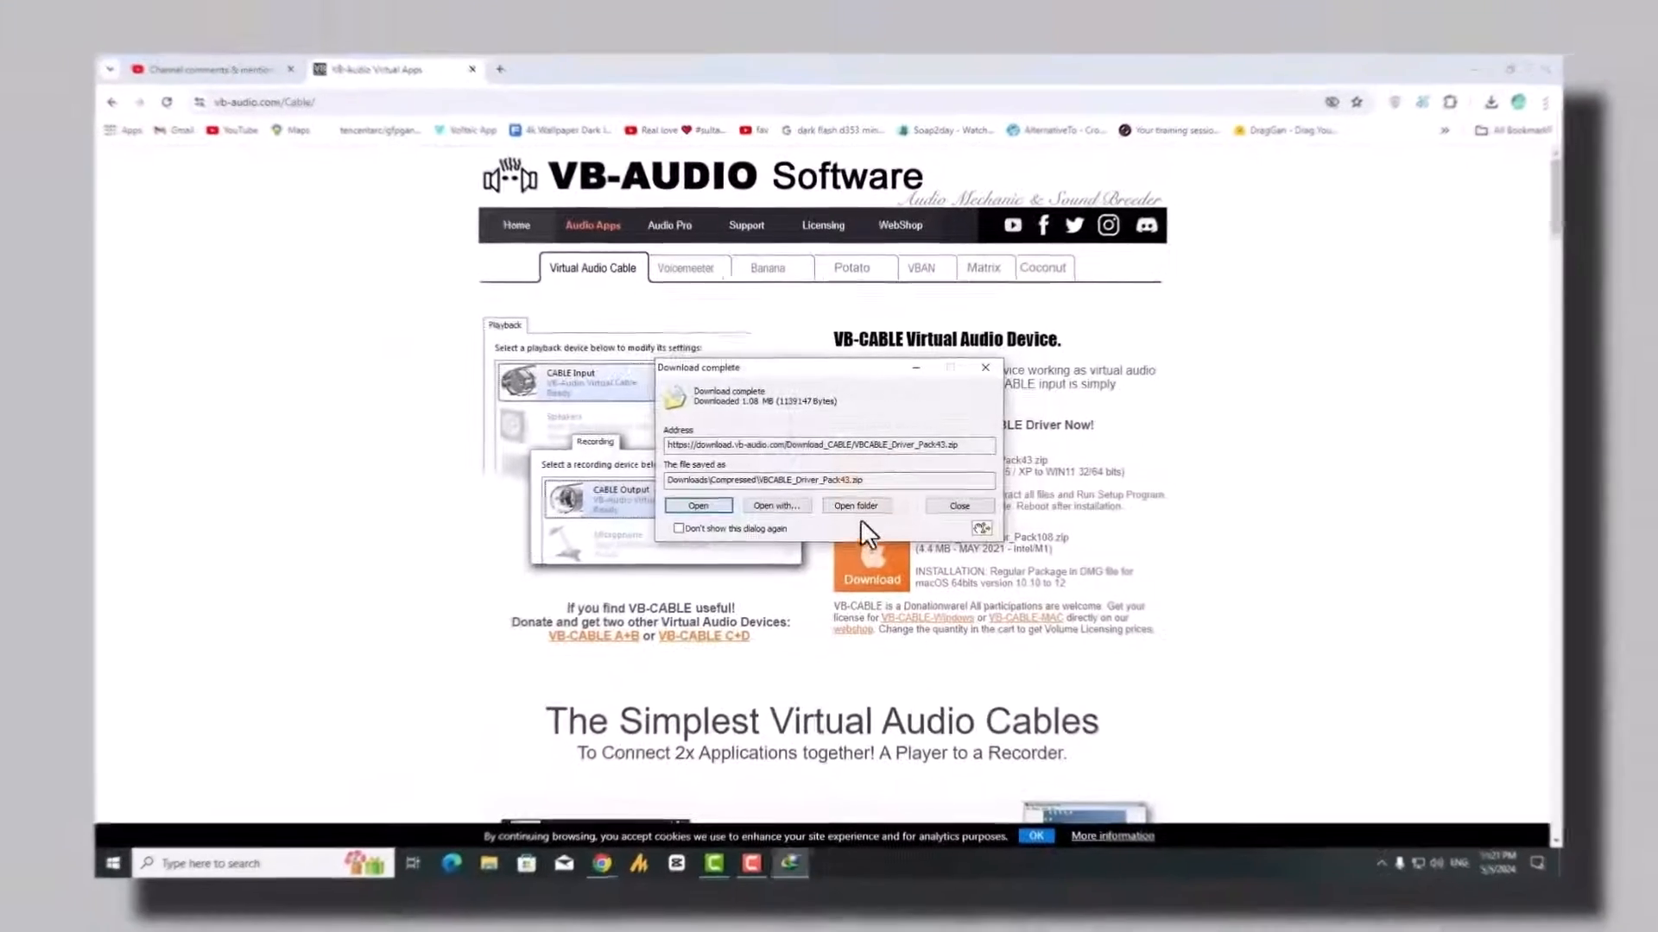
left_click(640, 644)
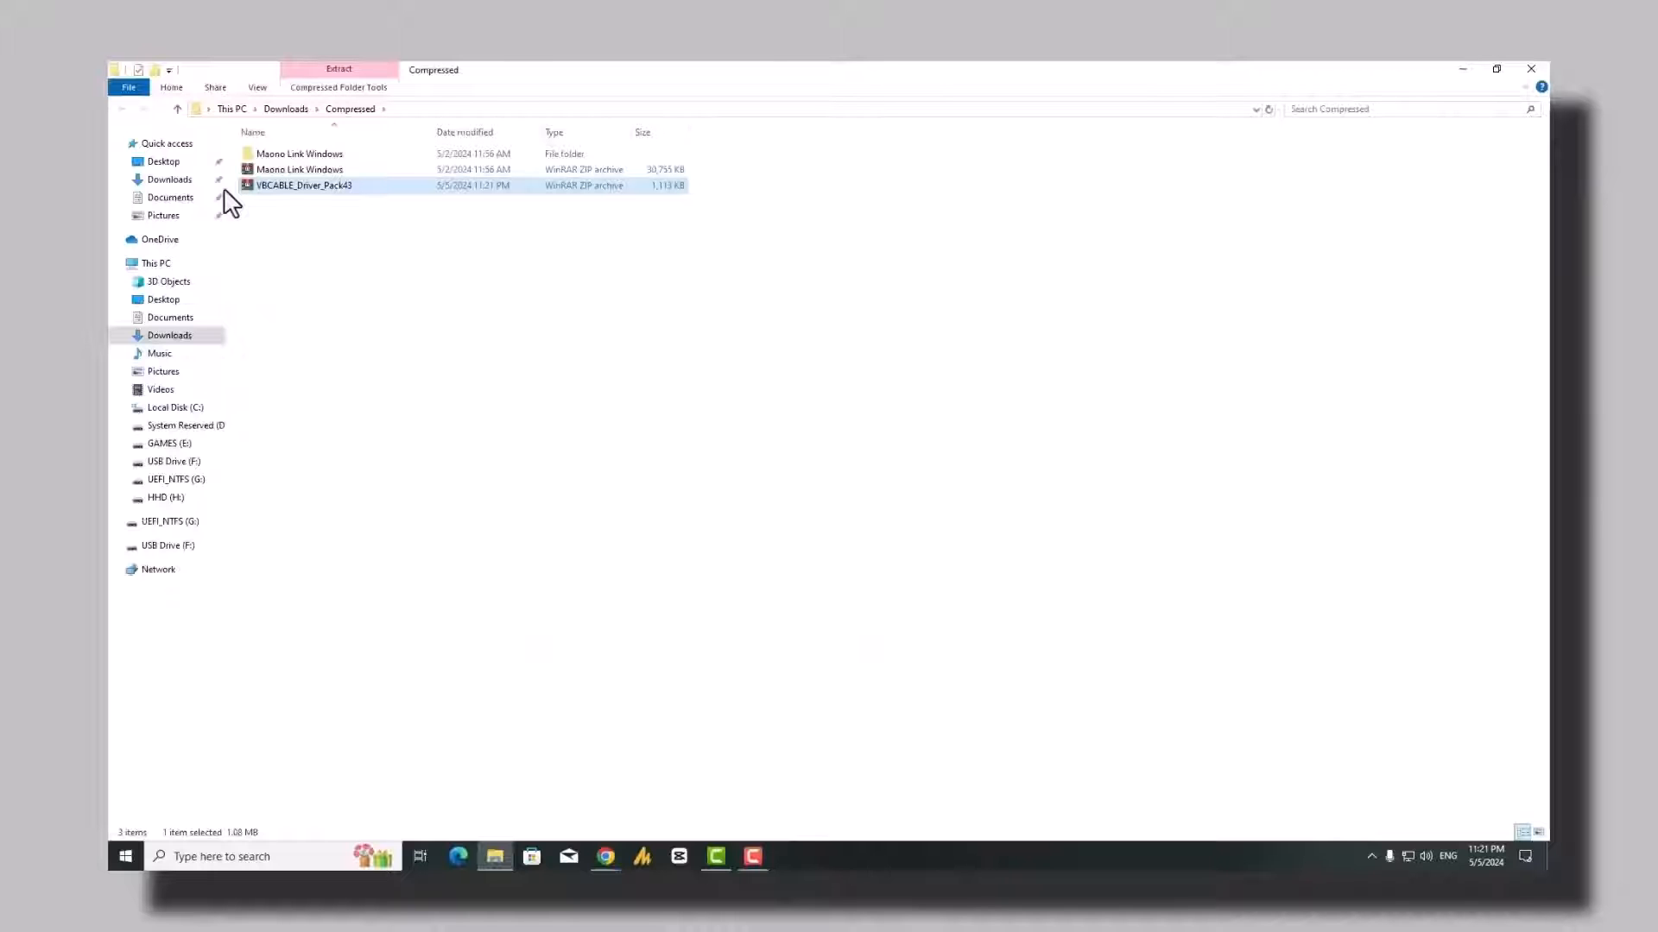
- Extract the VBCABLE_Driver_Pack43 archive into its own folder and open that folder
right_click(277, 187)
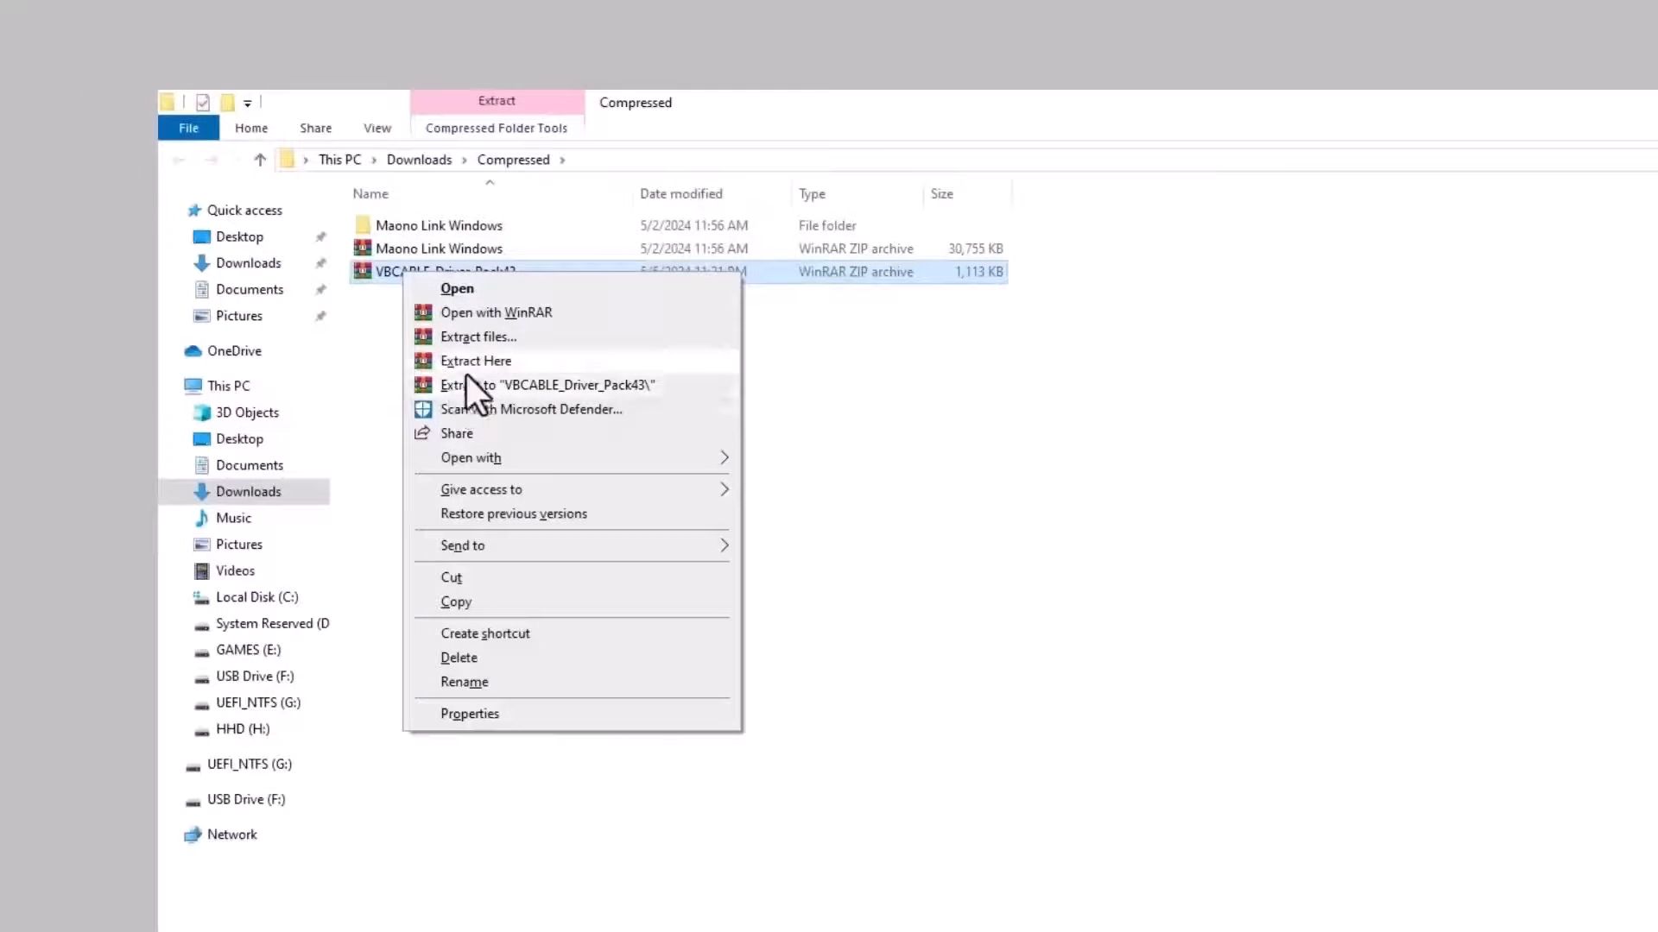
left_click(493, 385)
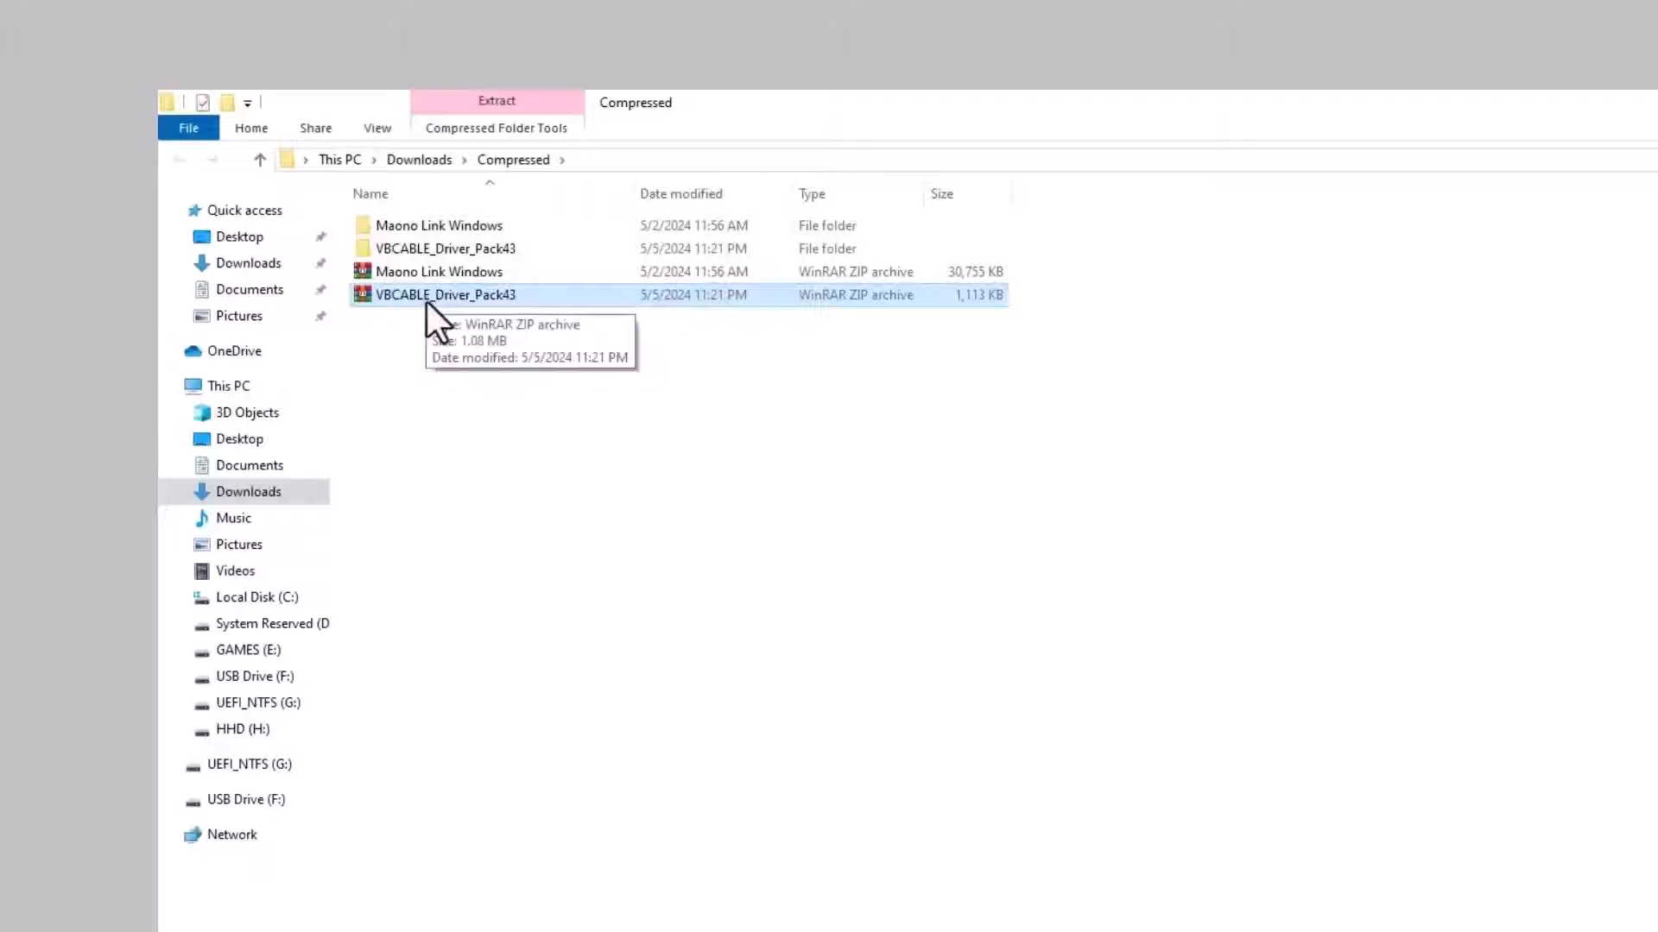
left_click(444, 248)
double_click(444, 248)
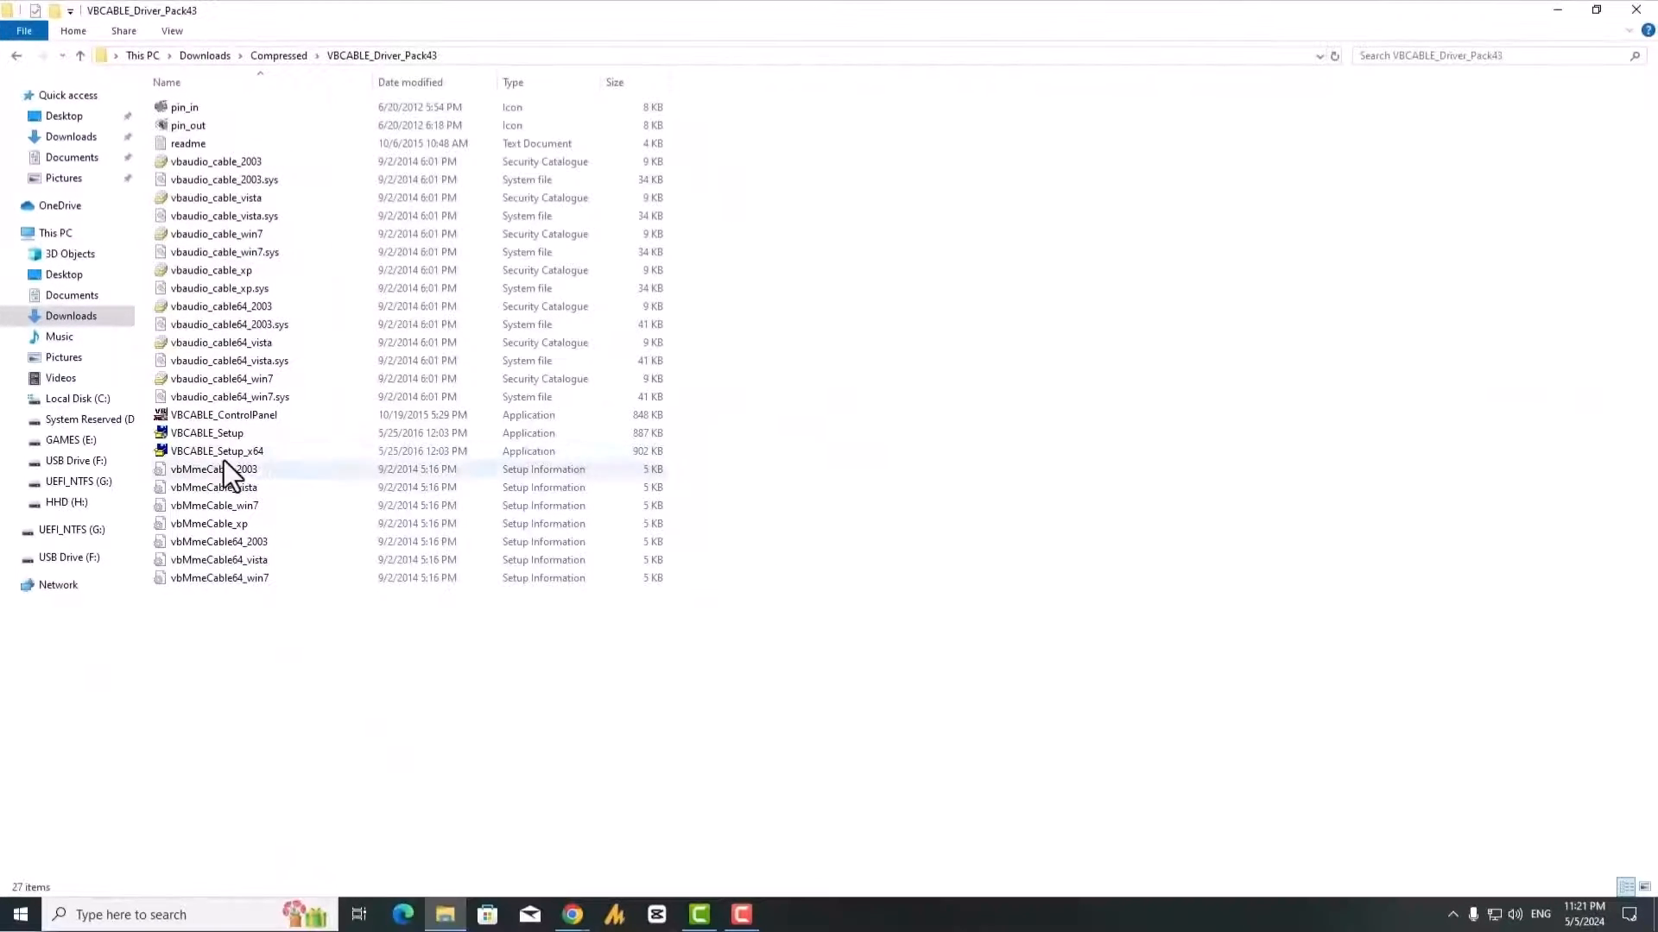
- Run VBCABLE_Setup_x64 as administrator and install the VB-Audio Virtual Cable driver, approving the device software
left_click(216, 454)
right_click(216, 454)
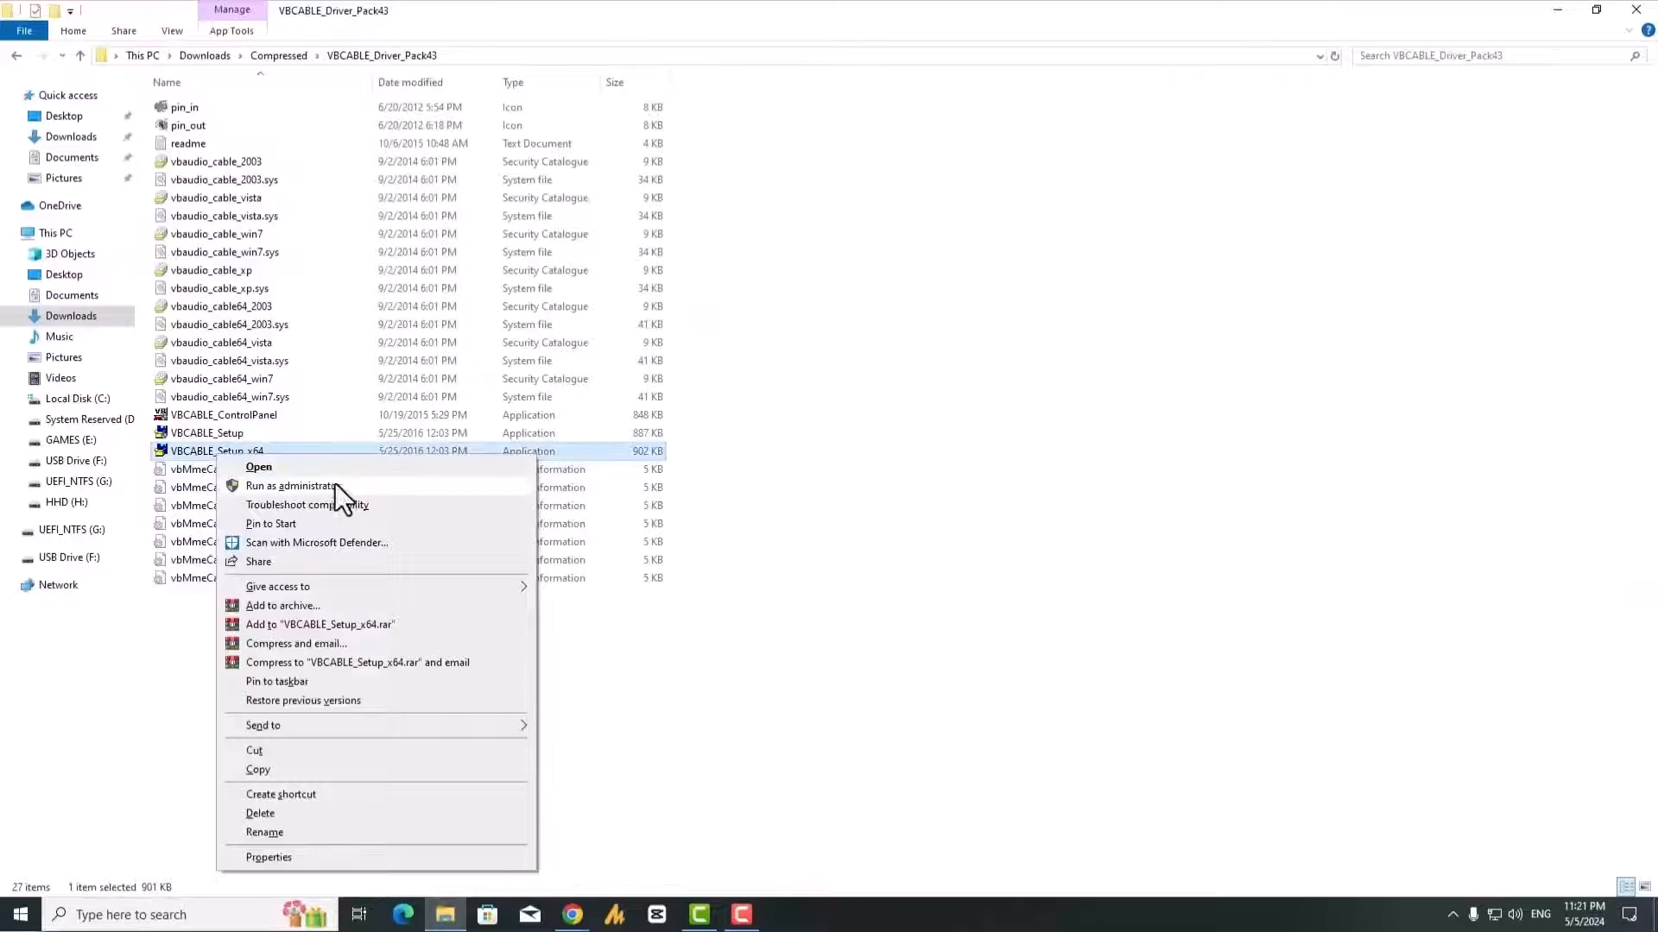
left_click(381, 490)
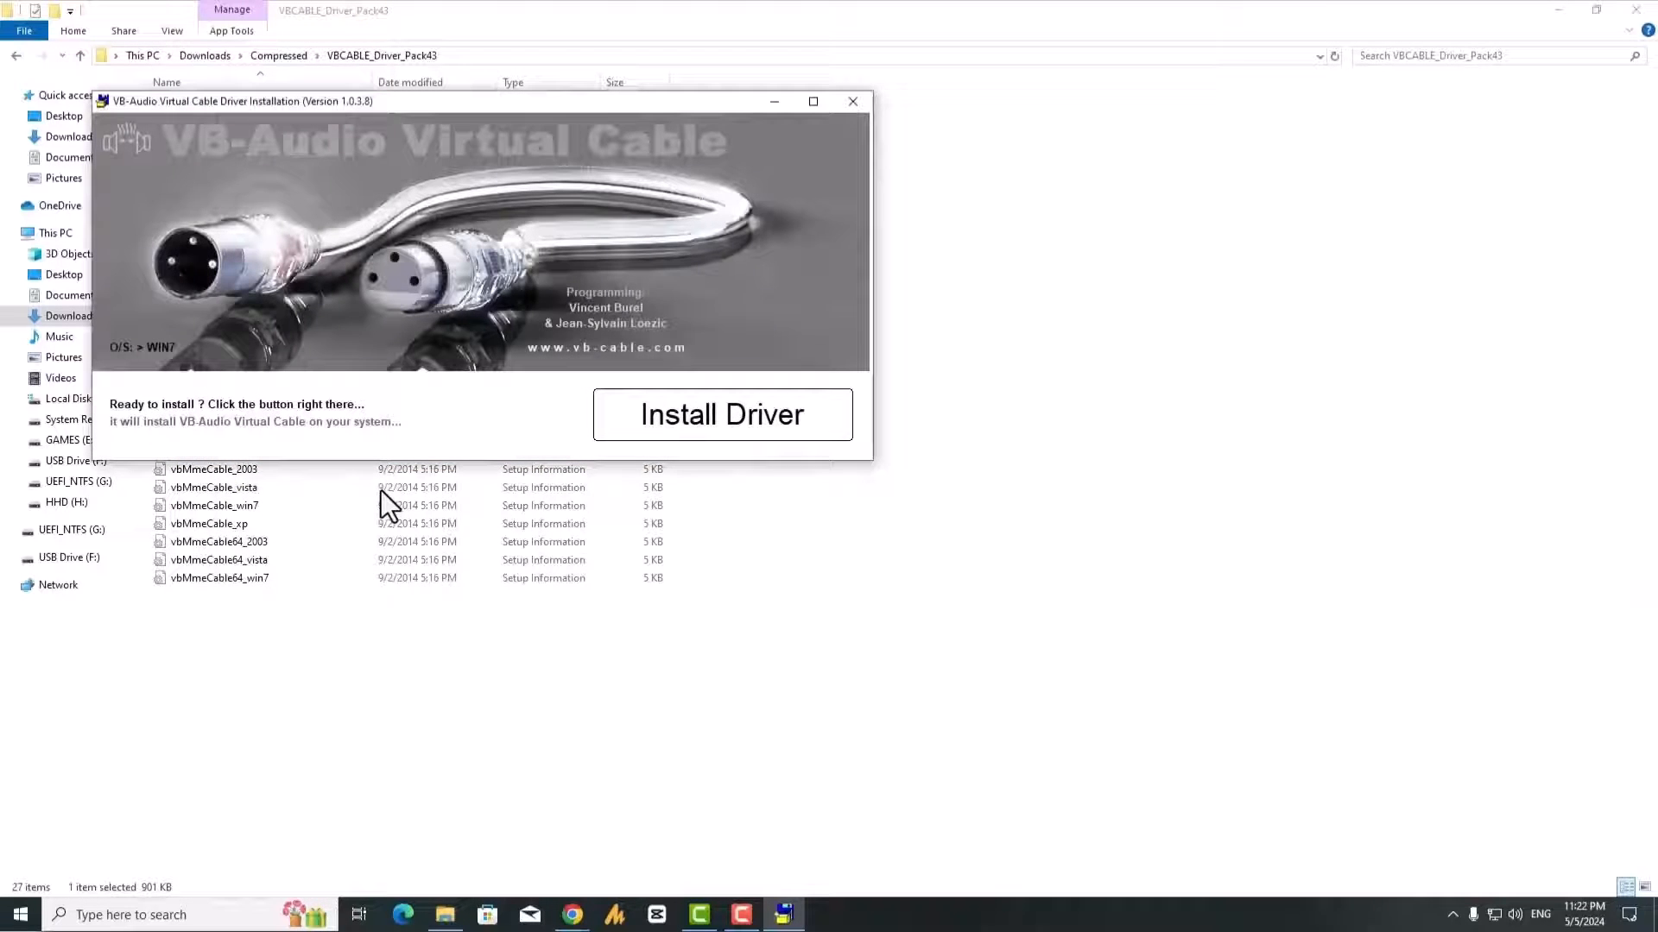
left_click(653, 432)
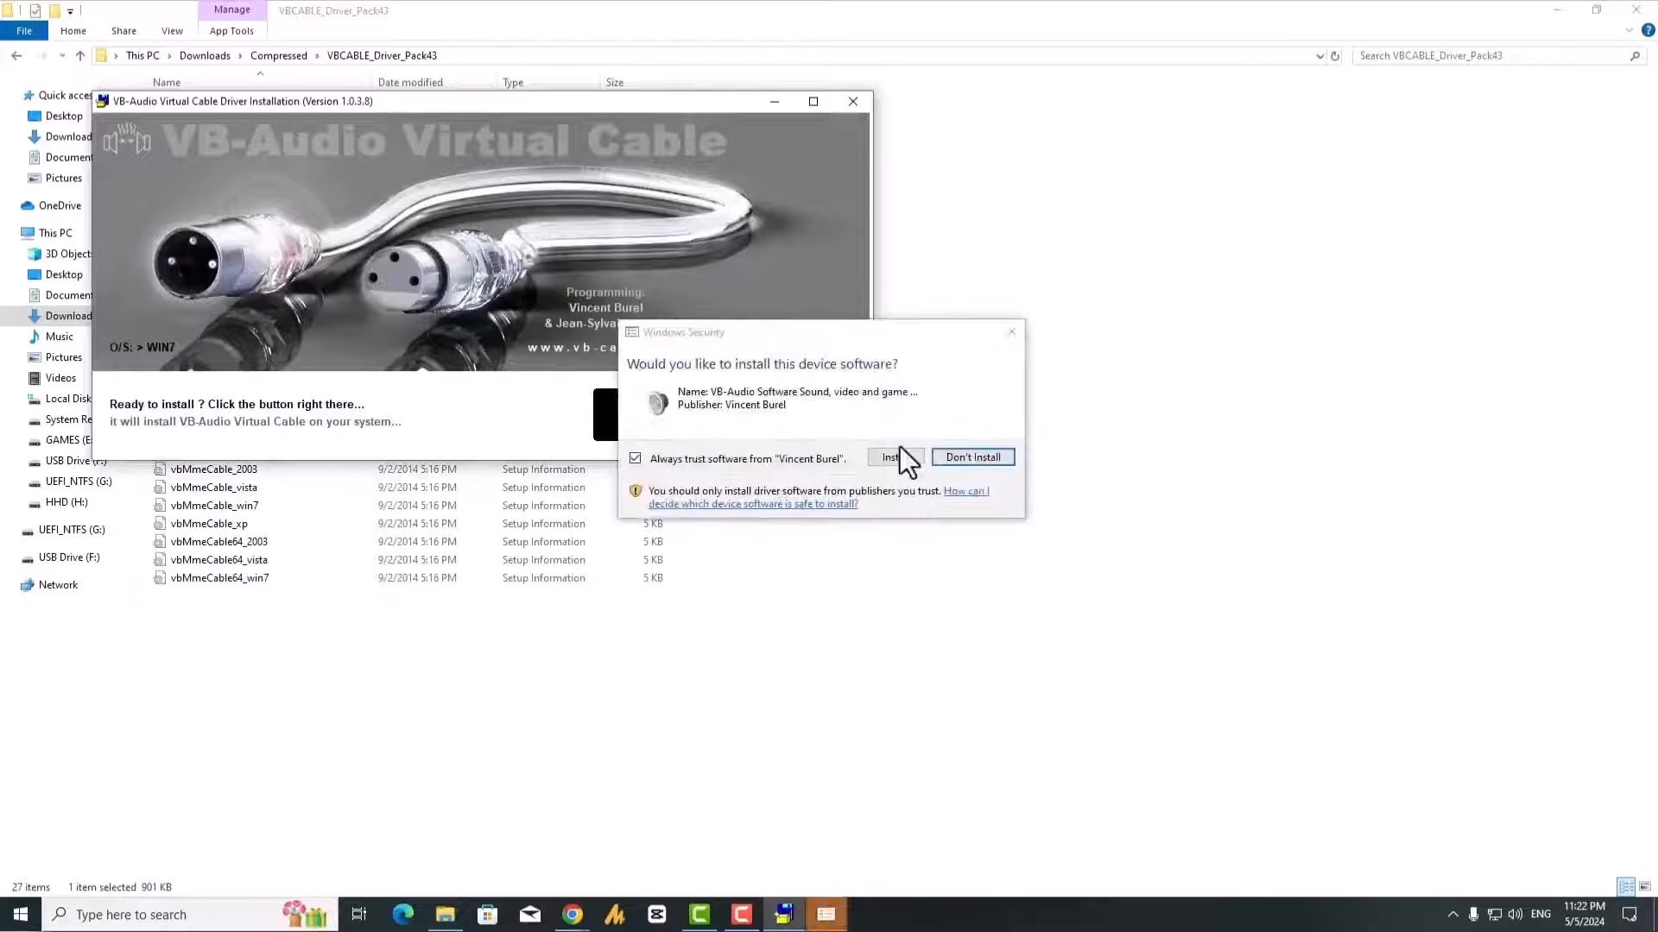
left_click(896, 455)
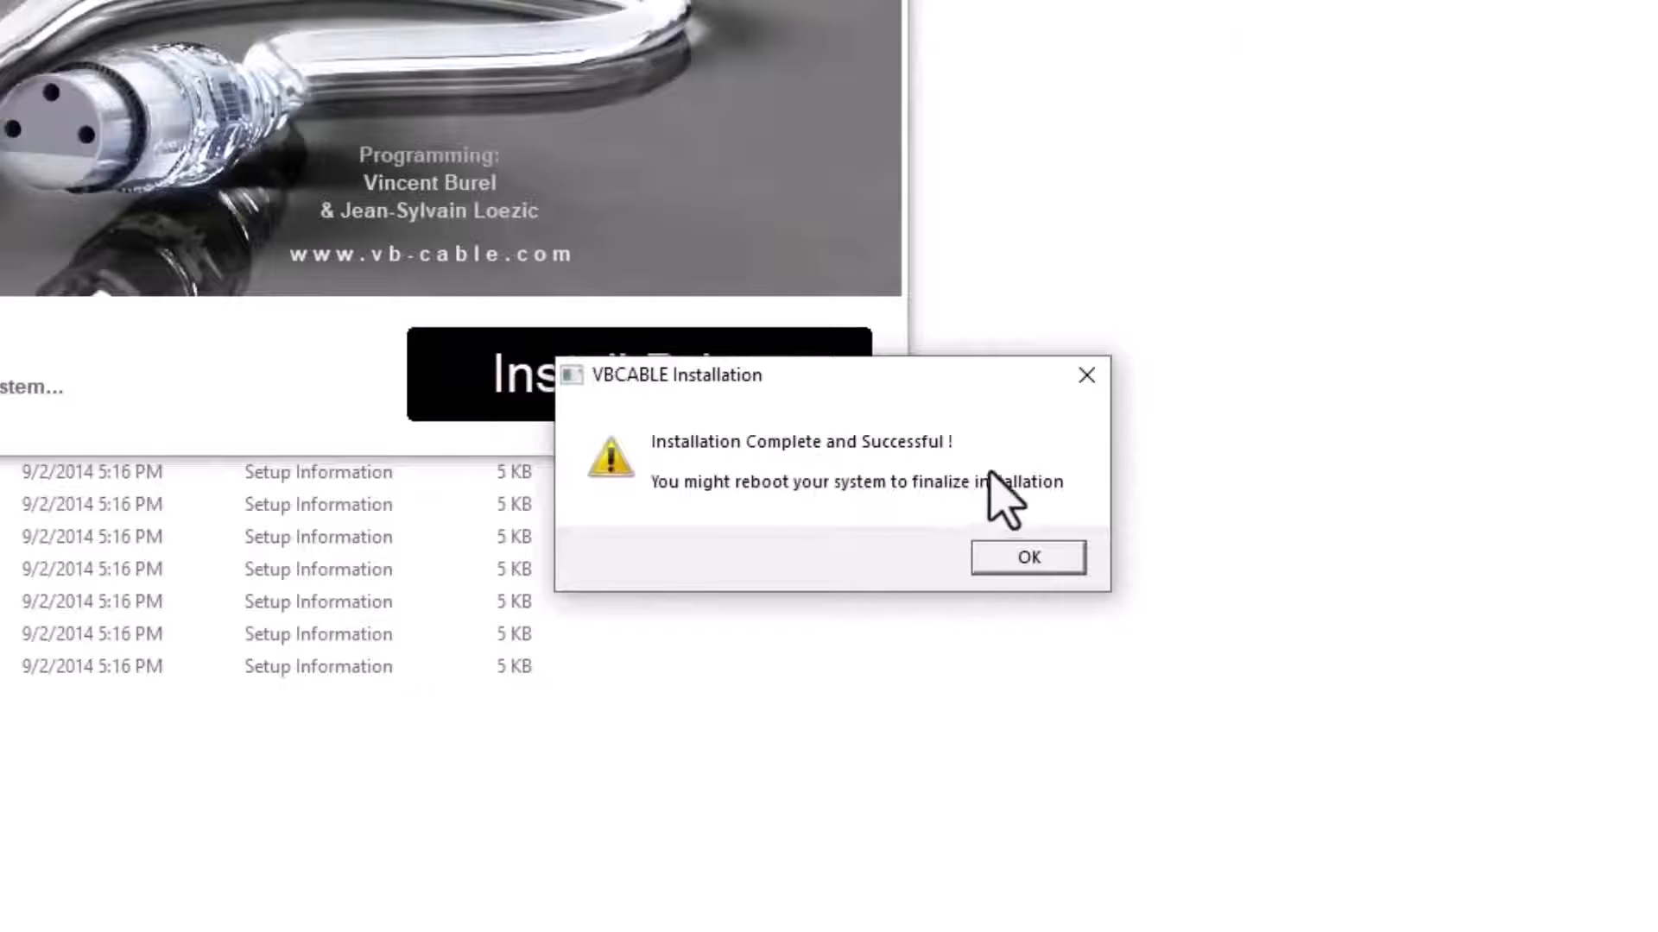
left_click(1028, 559)
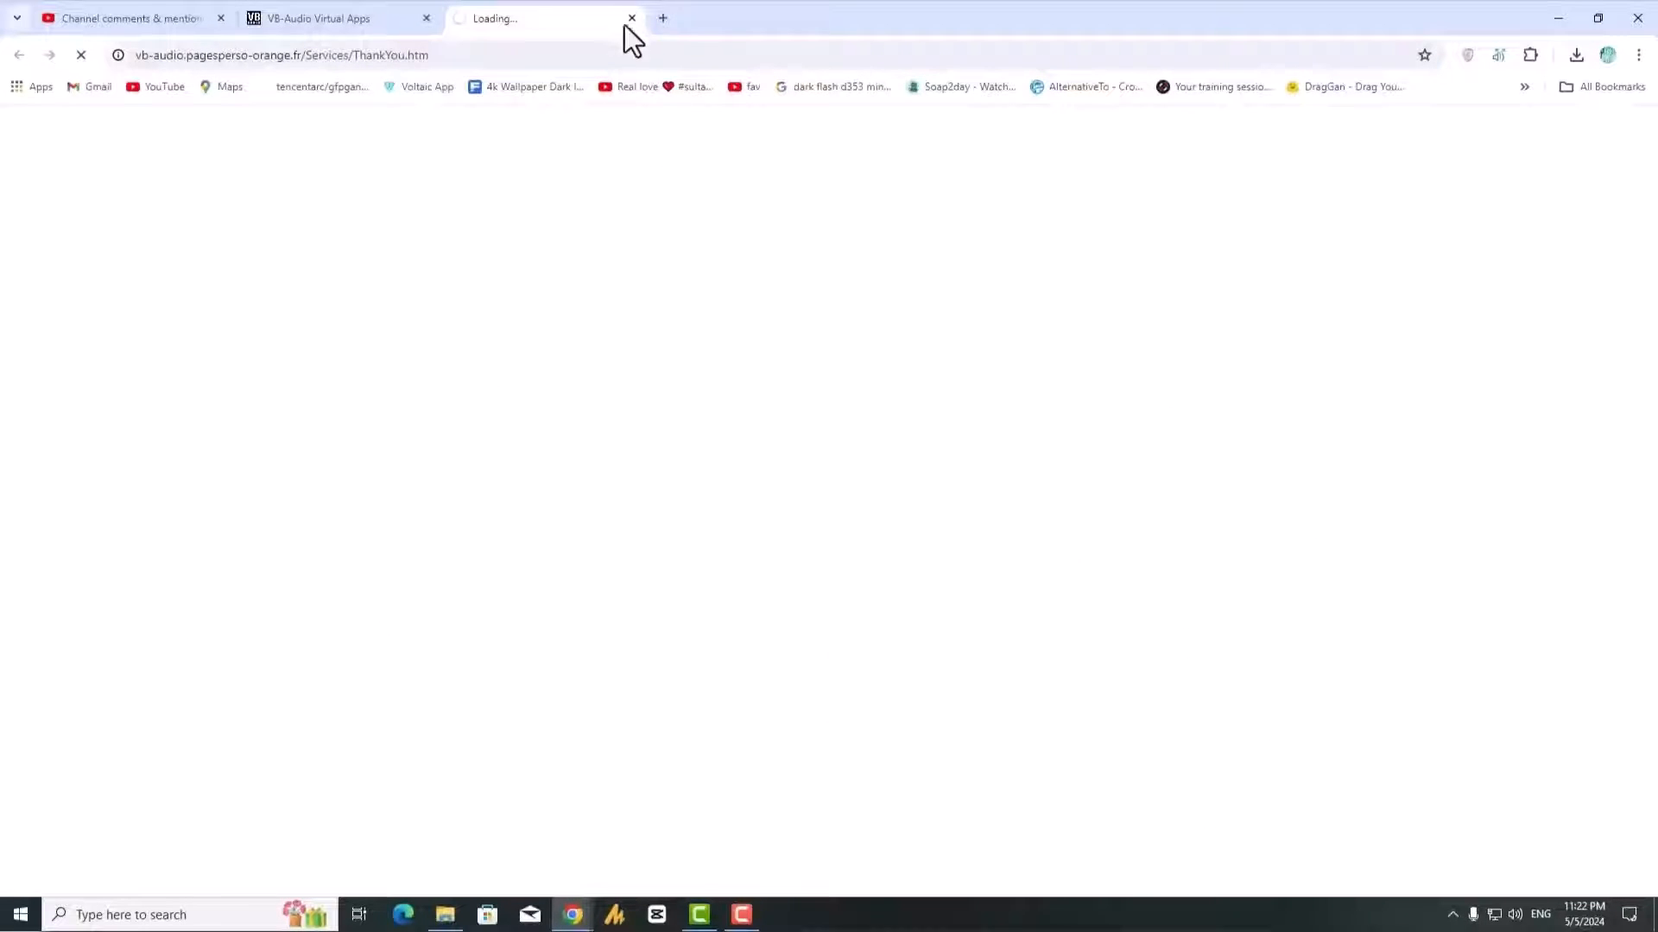
- Close the VB-Audio thank-you page, minimize the browser, and close the driver folder to return to the desktop
left_click(630, 19)
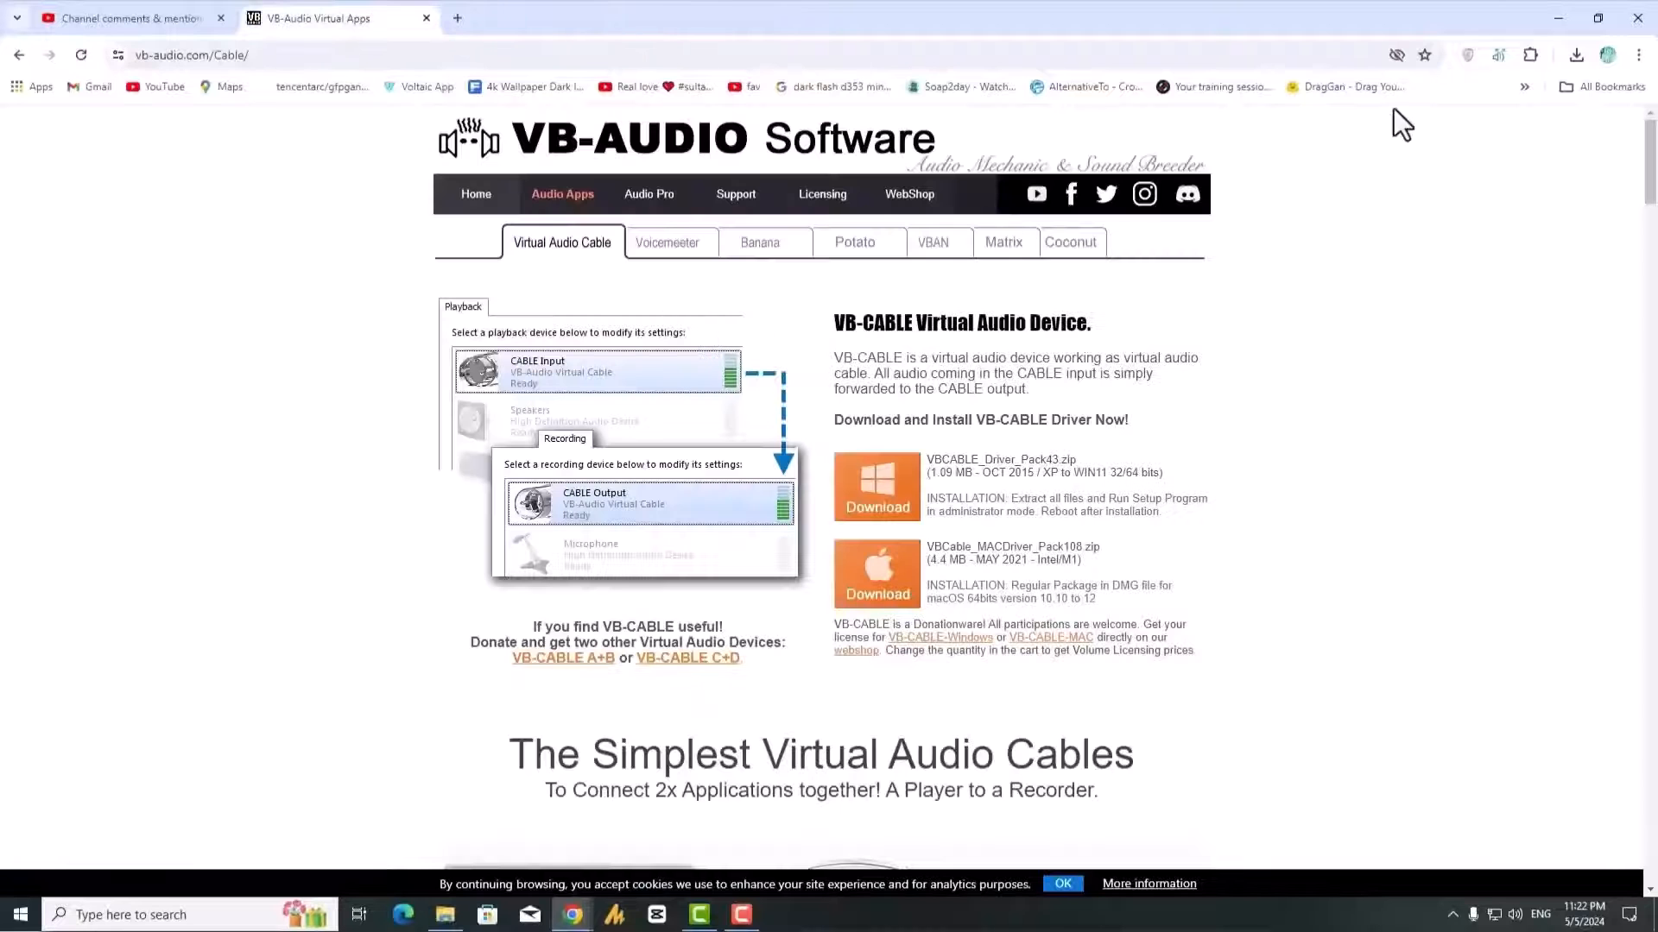
left_click(1561, 19)
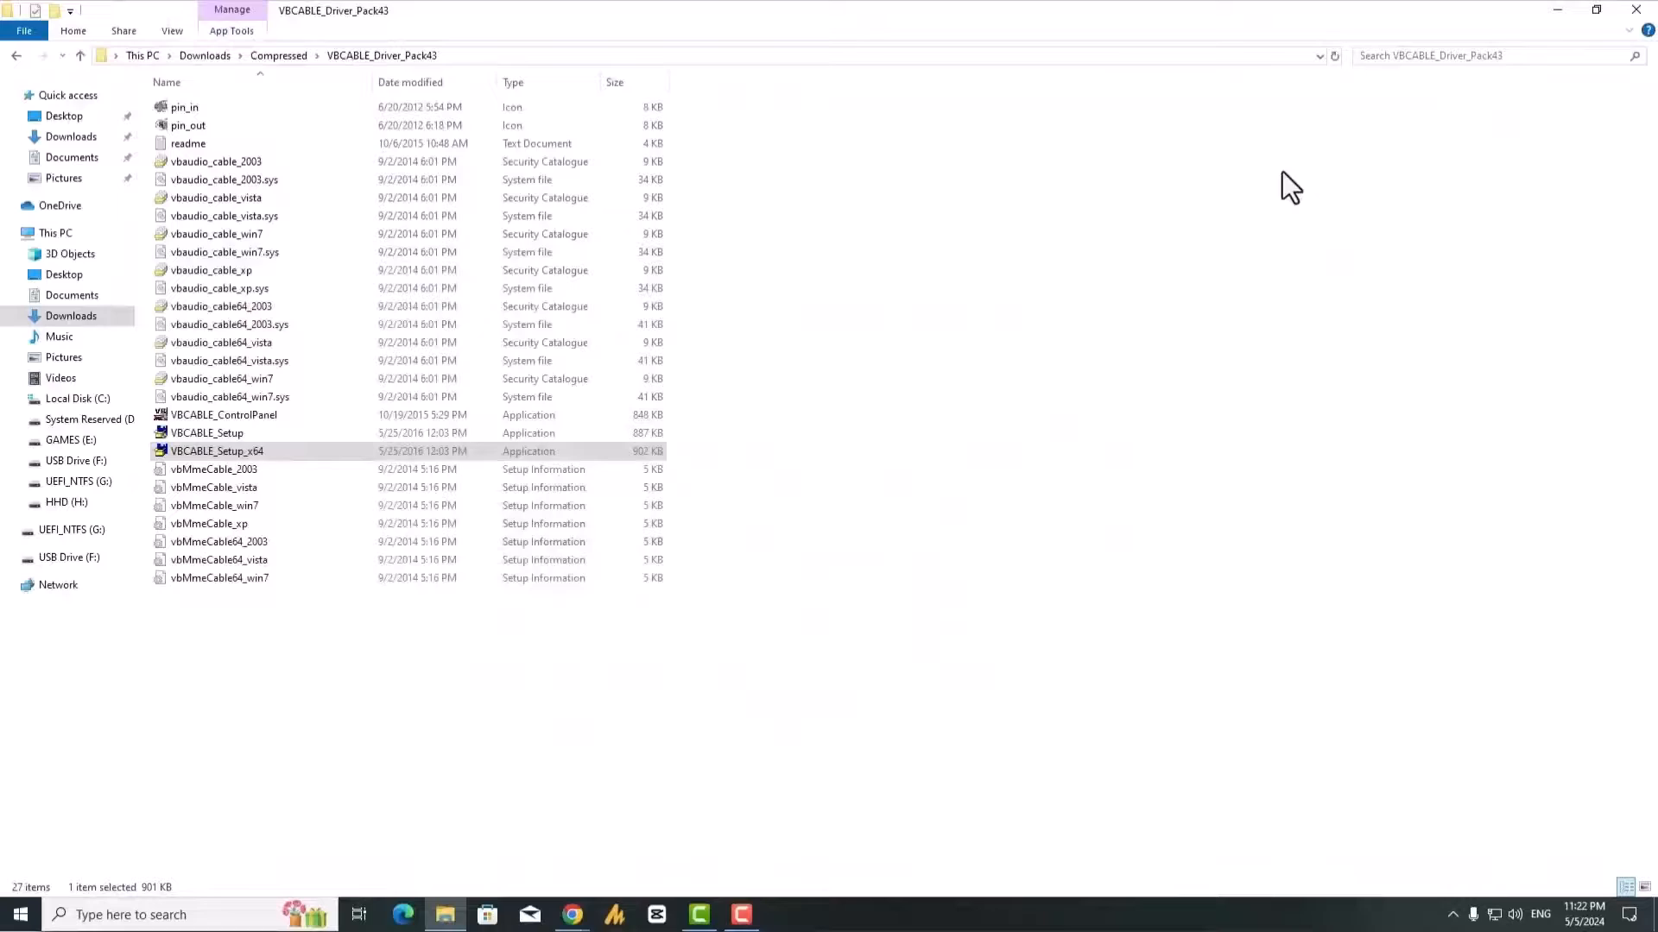
left_click(1625, 12)
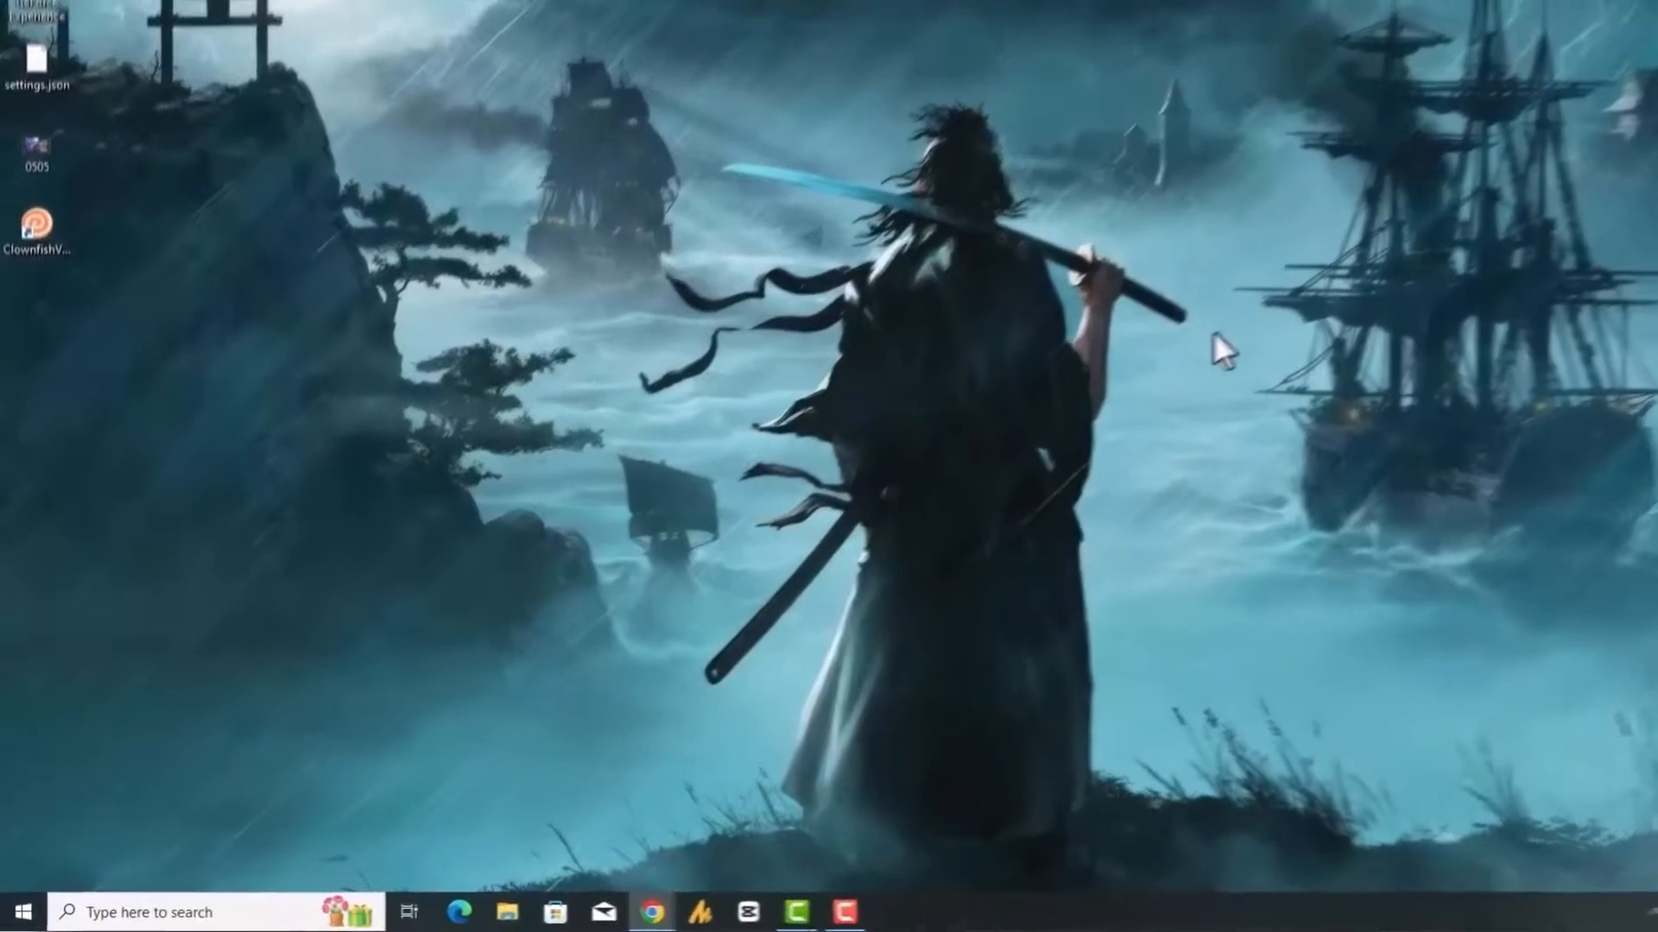
- Open the Sound settings from Hardware and Sound in the Control Panel
key("super")
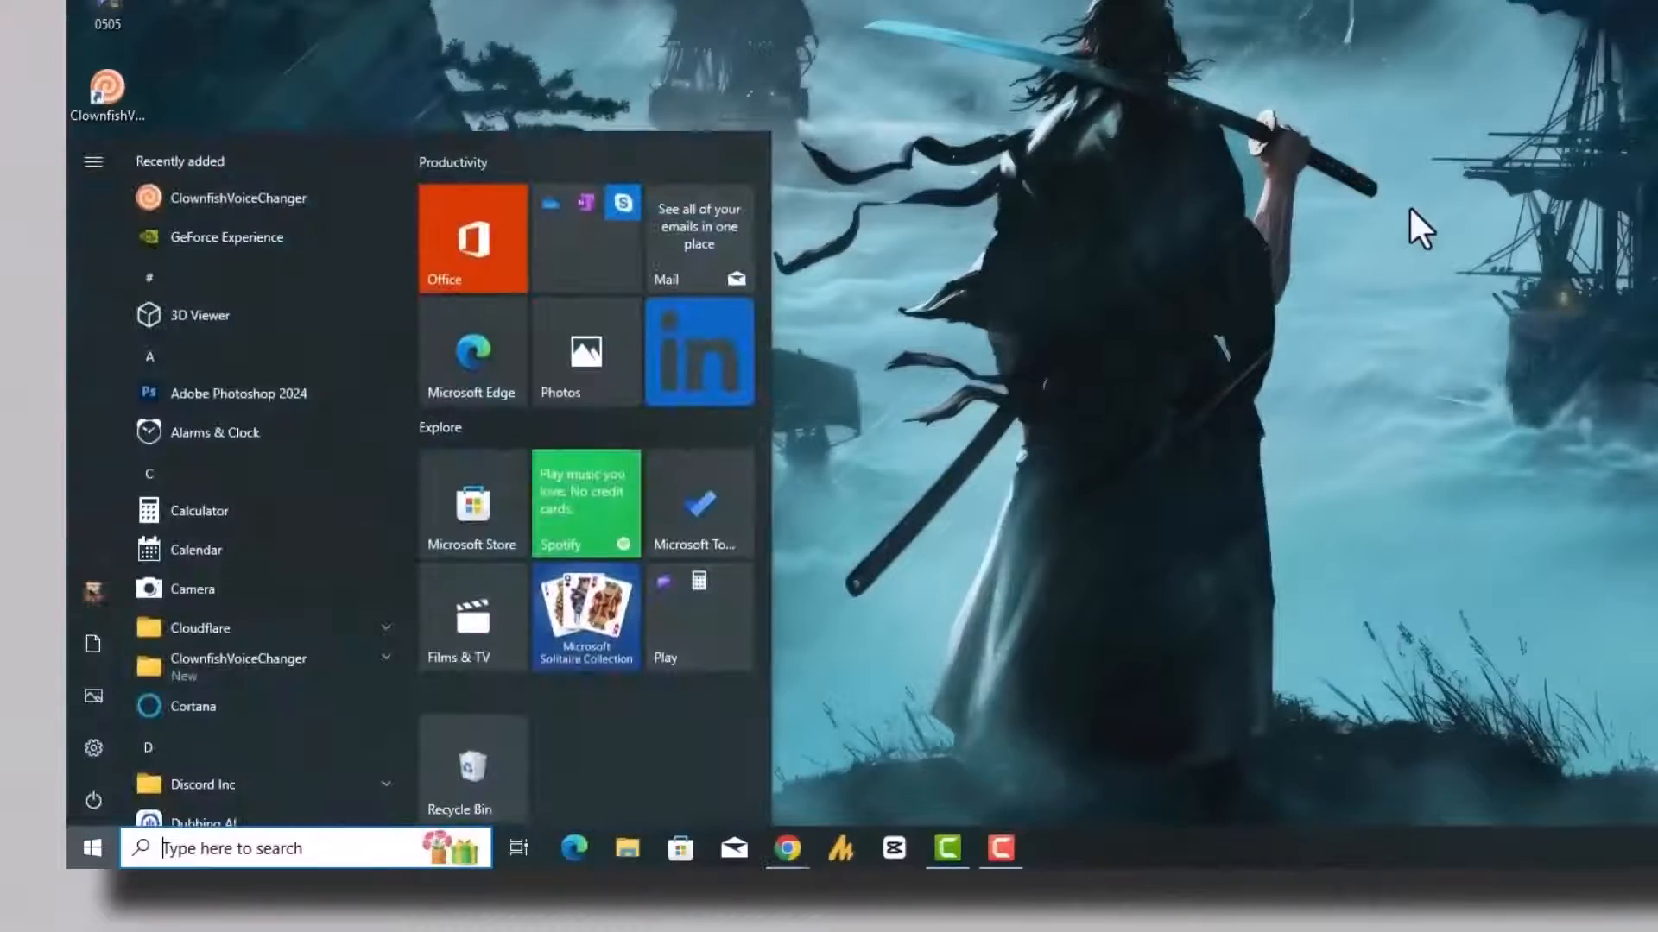
left_click(95, 849)
left_click(96, 843)
type("c")
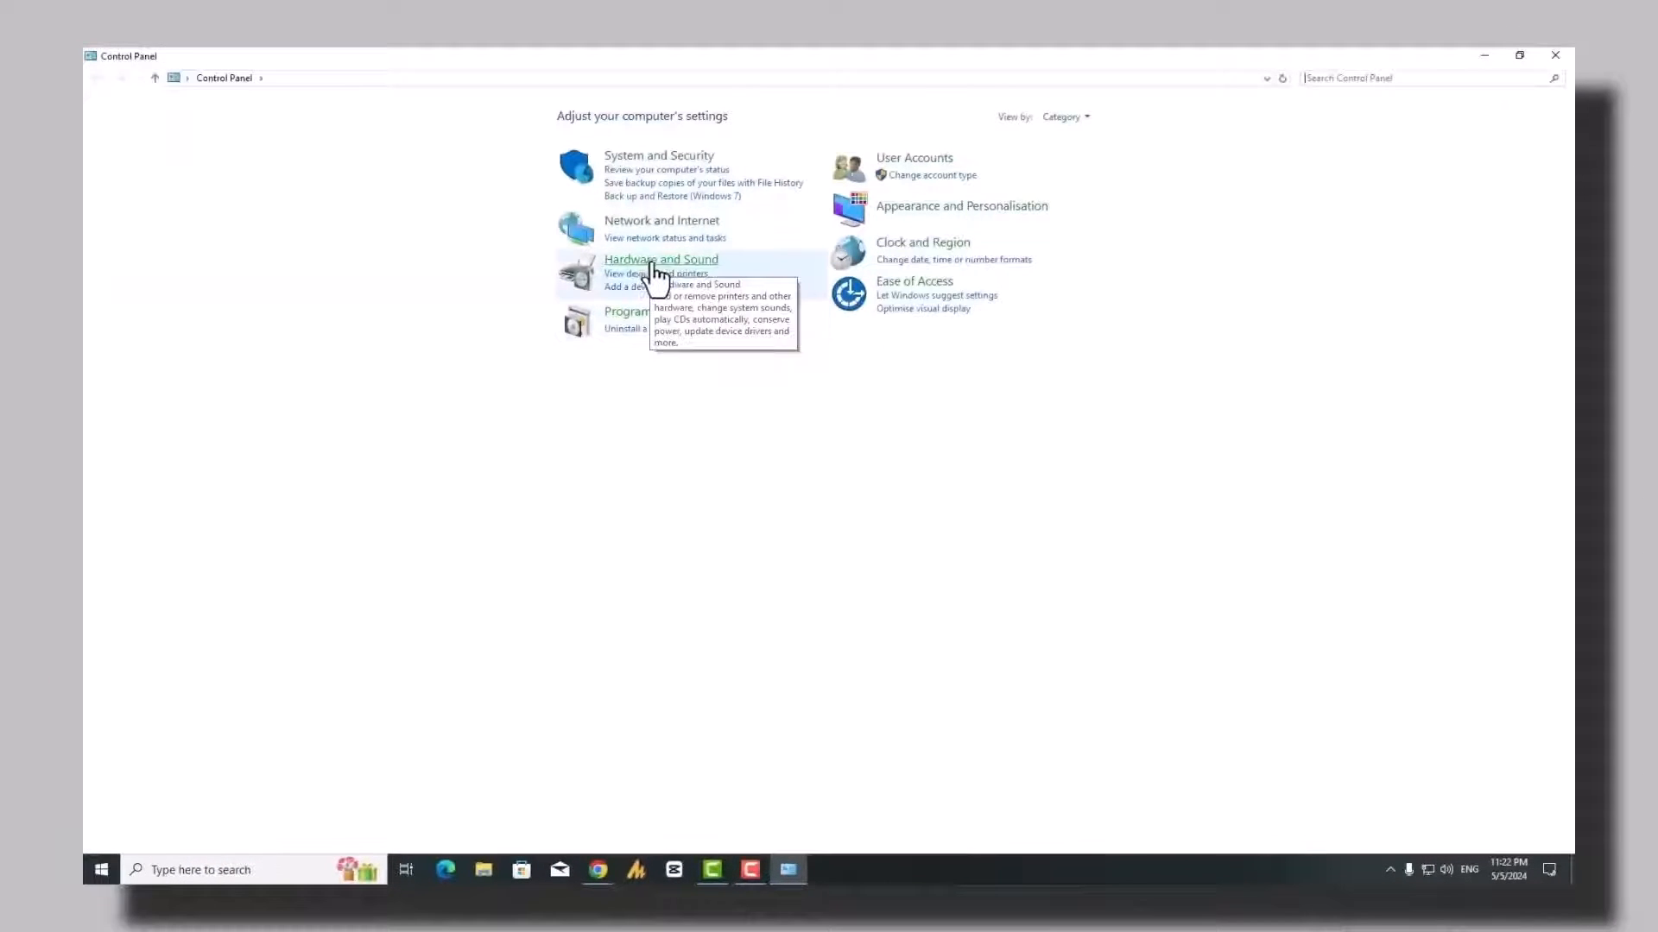
left_click(653, 270)
left_click(311, 211)
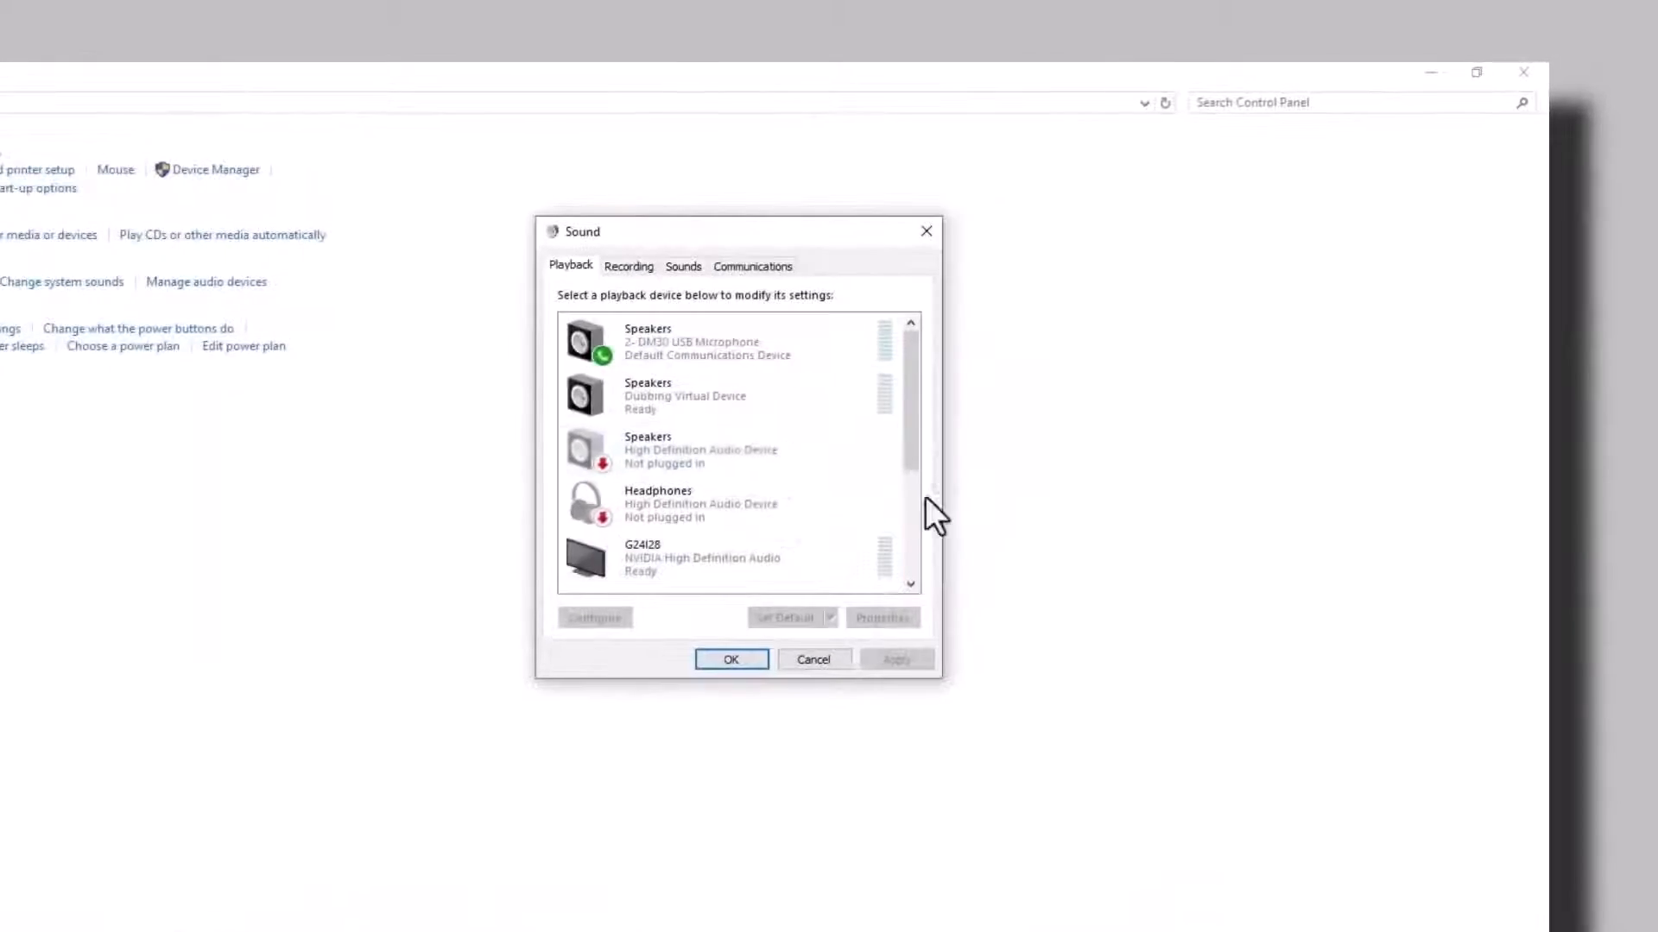
- Open the properties of the 2- DM30 USB Microphone from the recording devices
scroll(758, 467, "down", 5)
left_click(615, 267)
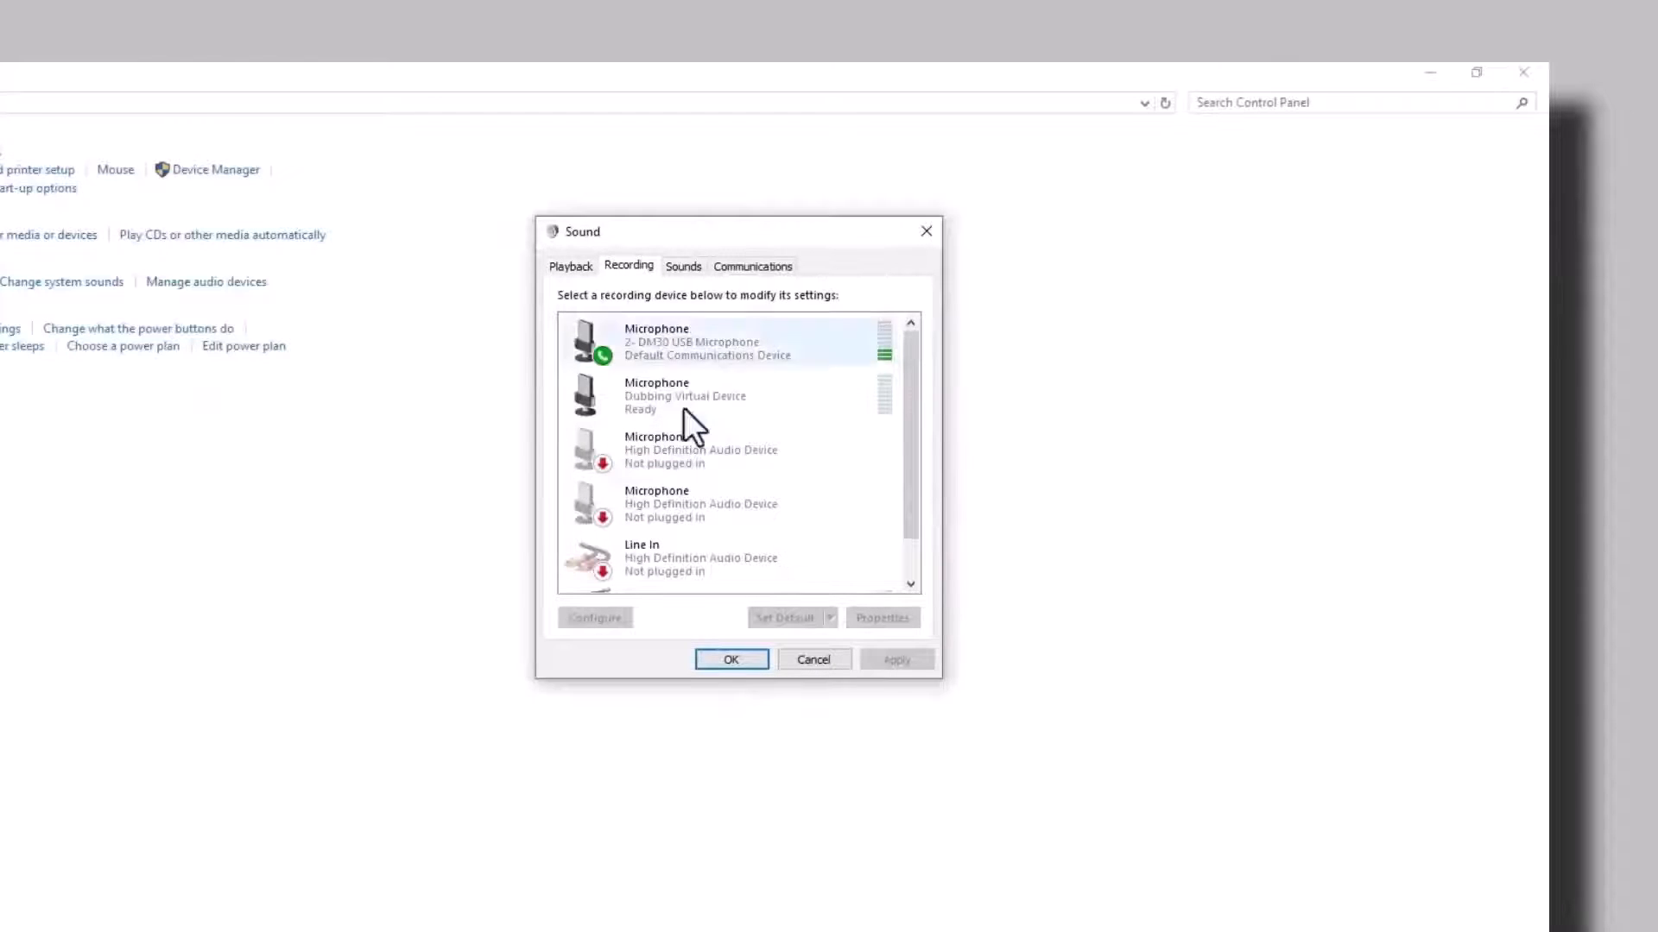
scroll(701, 519, "down", 1)
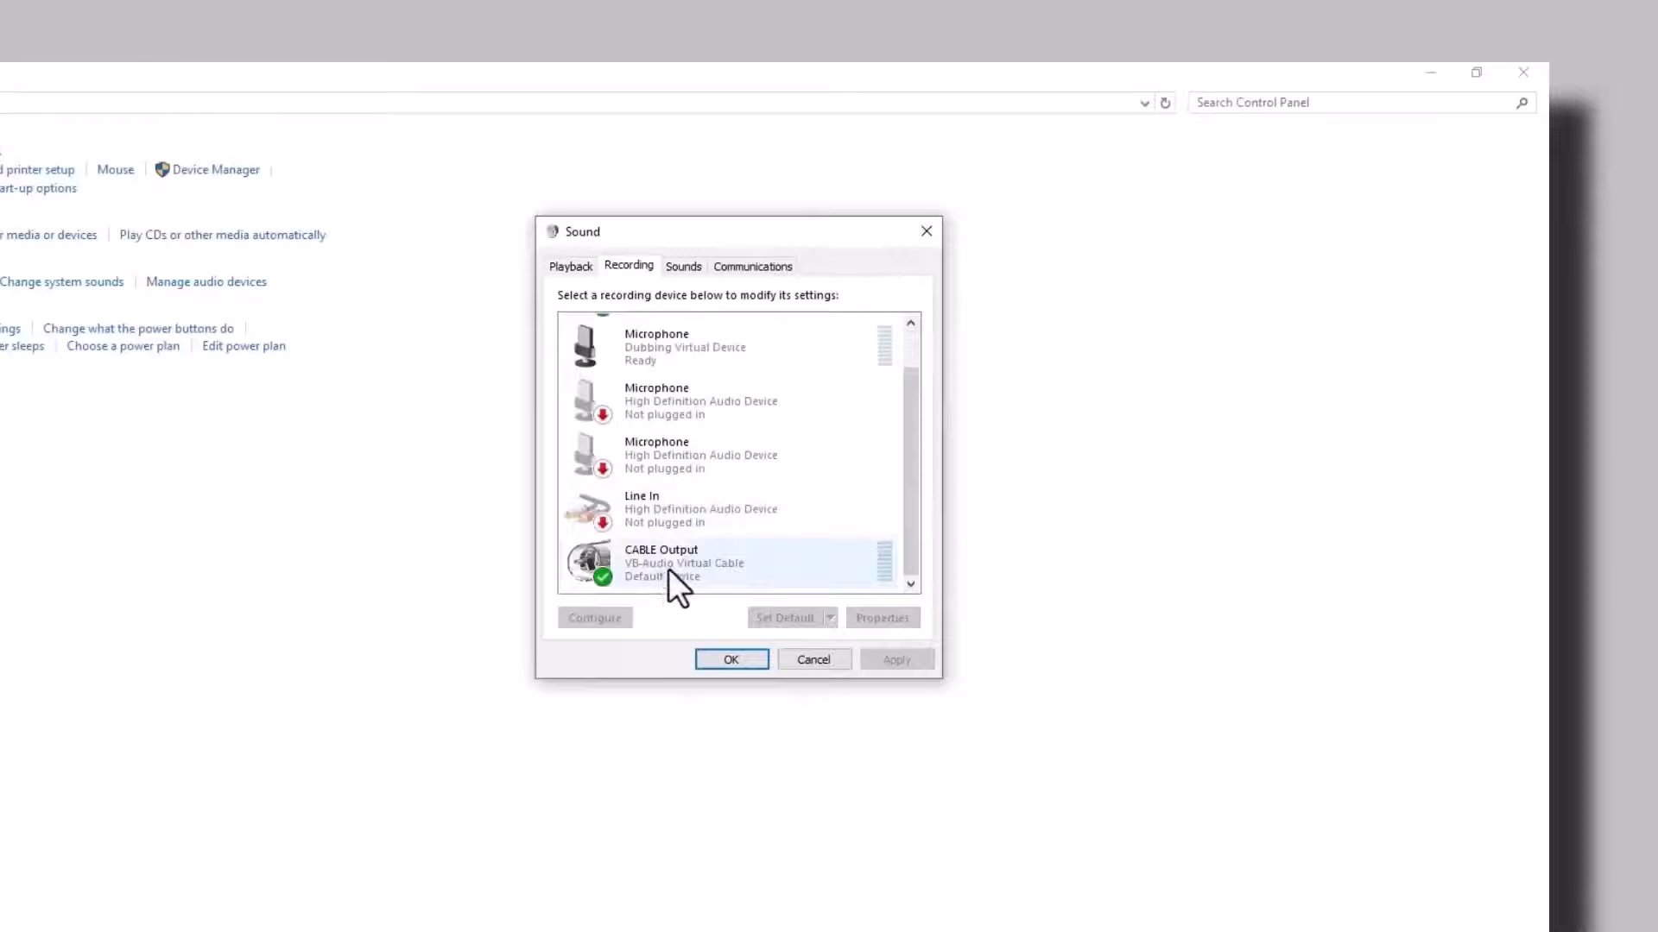
scroll(674, 553, "up", 1)
right_click(679, 340)
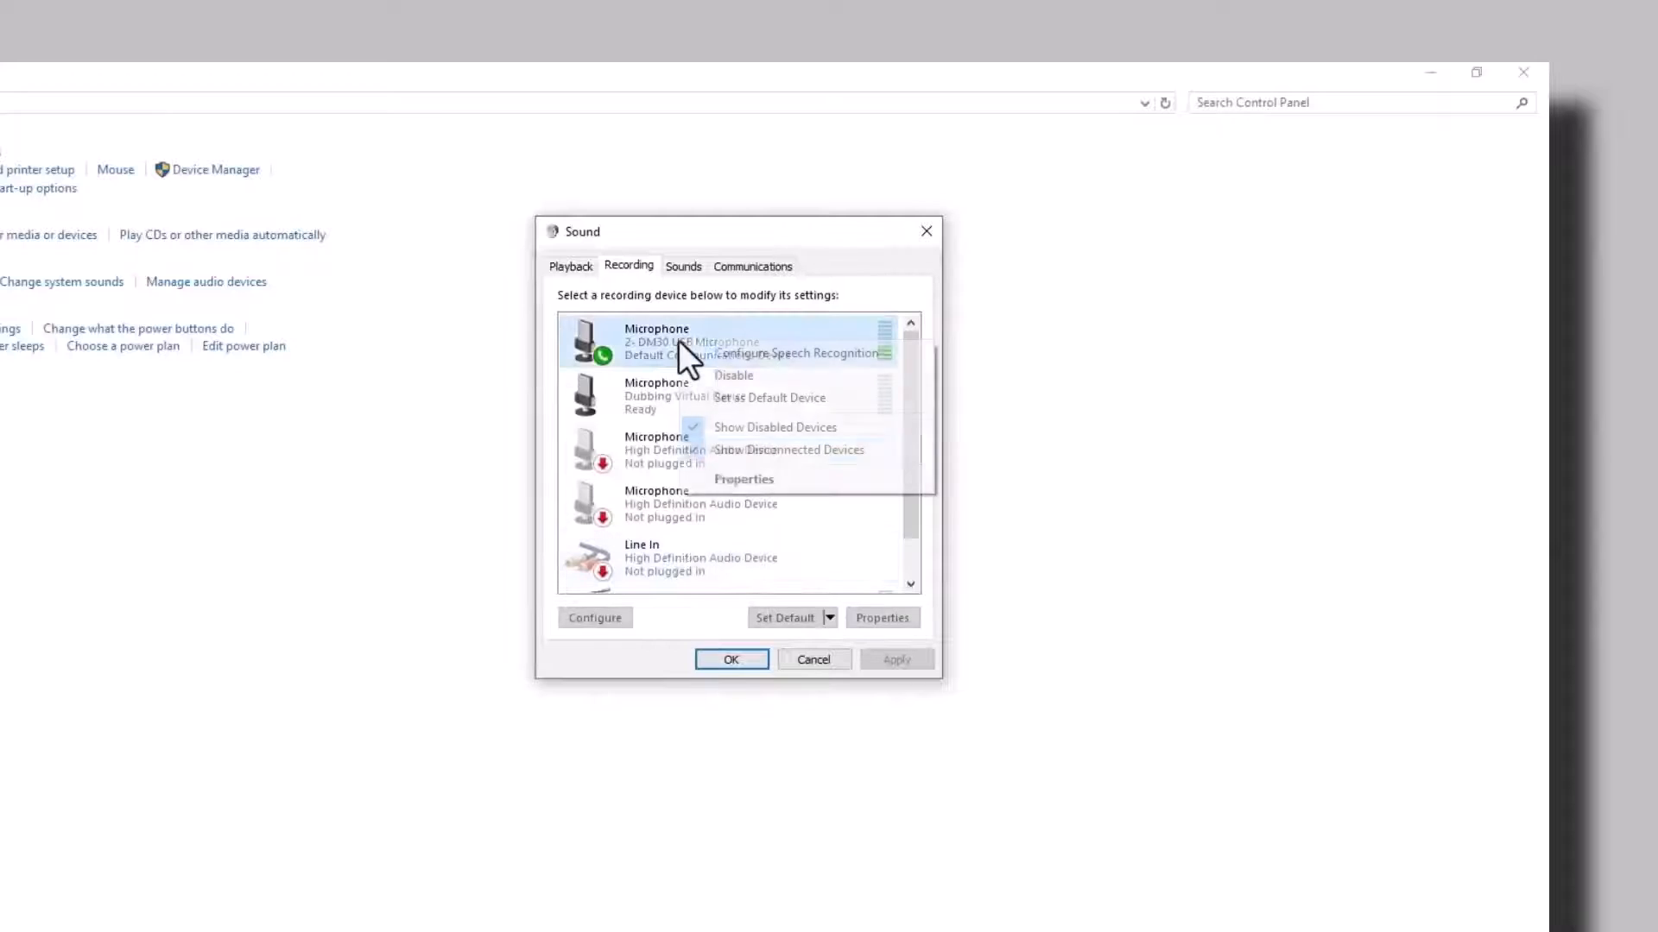
left_click(616, 335)
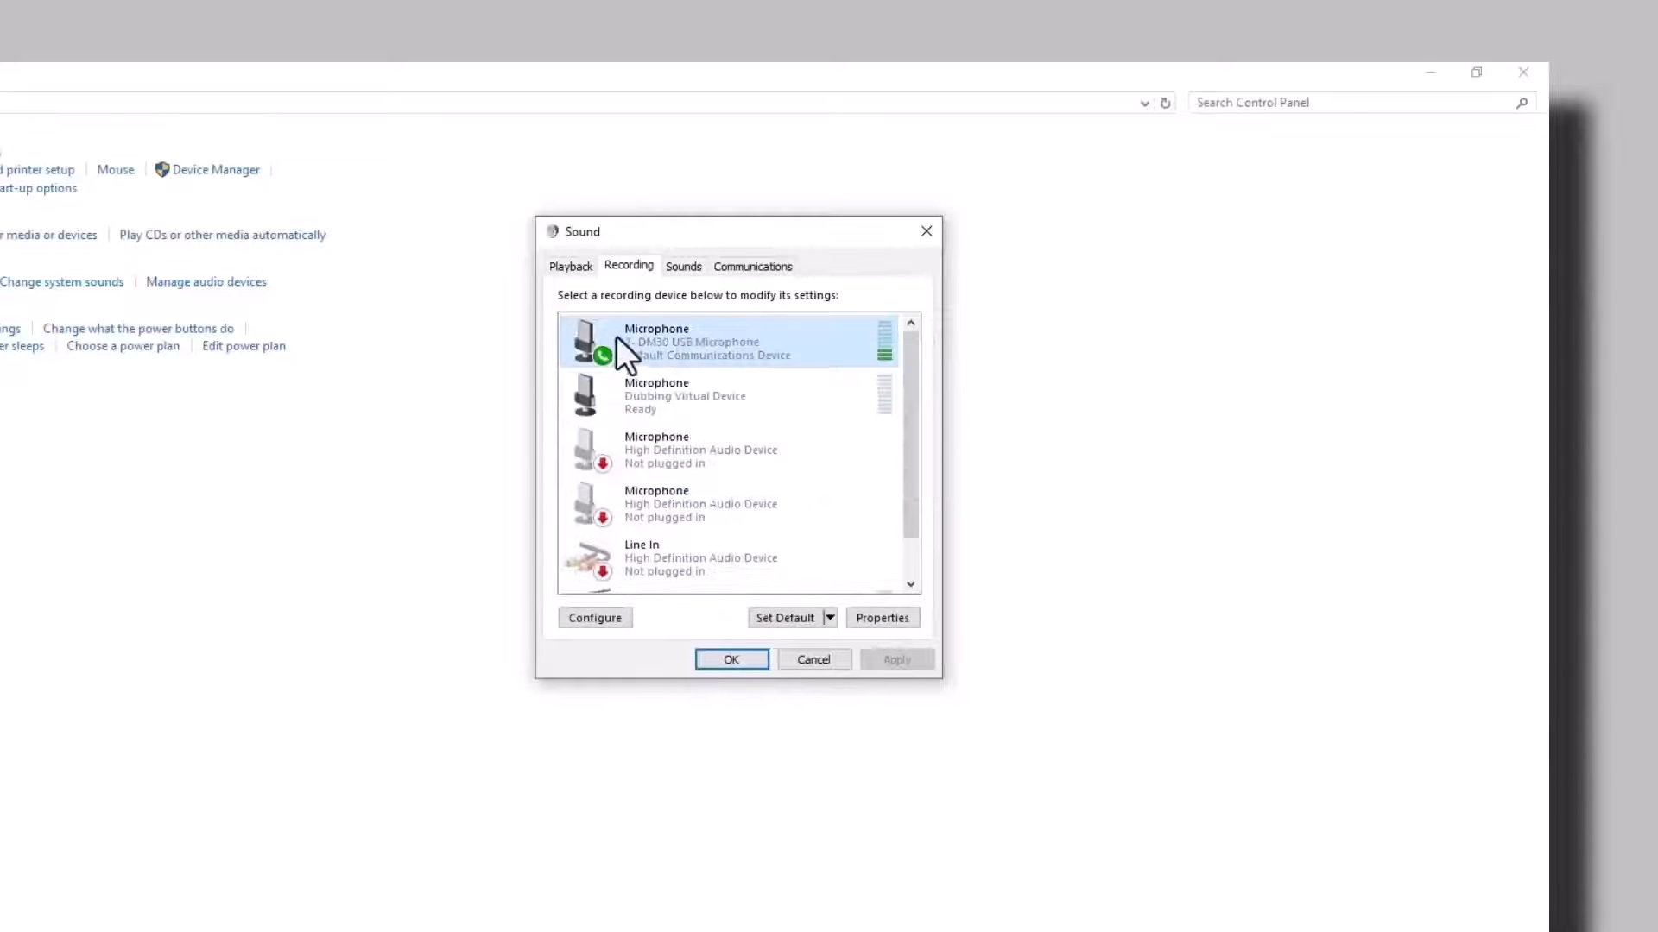
right_click(888, 361)
left_click(833, 480)
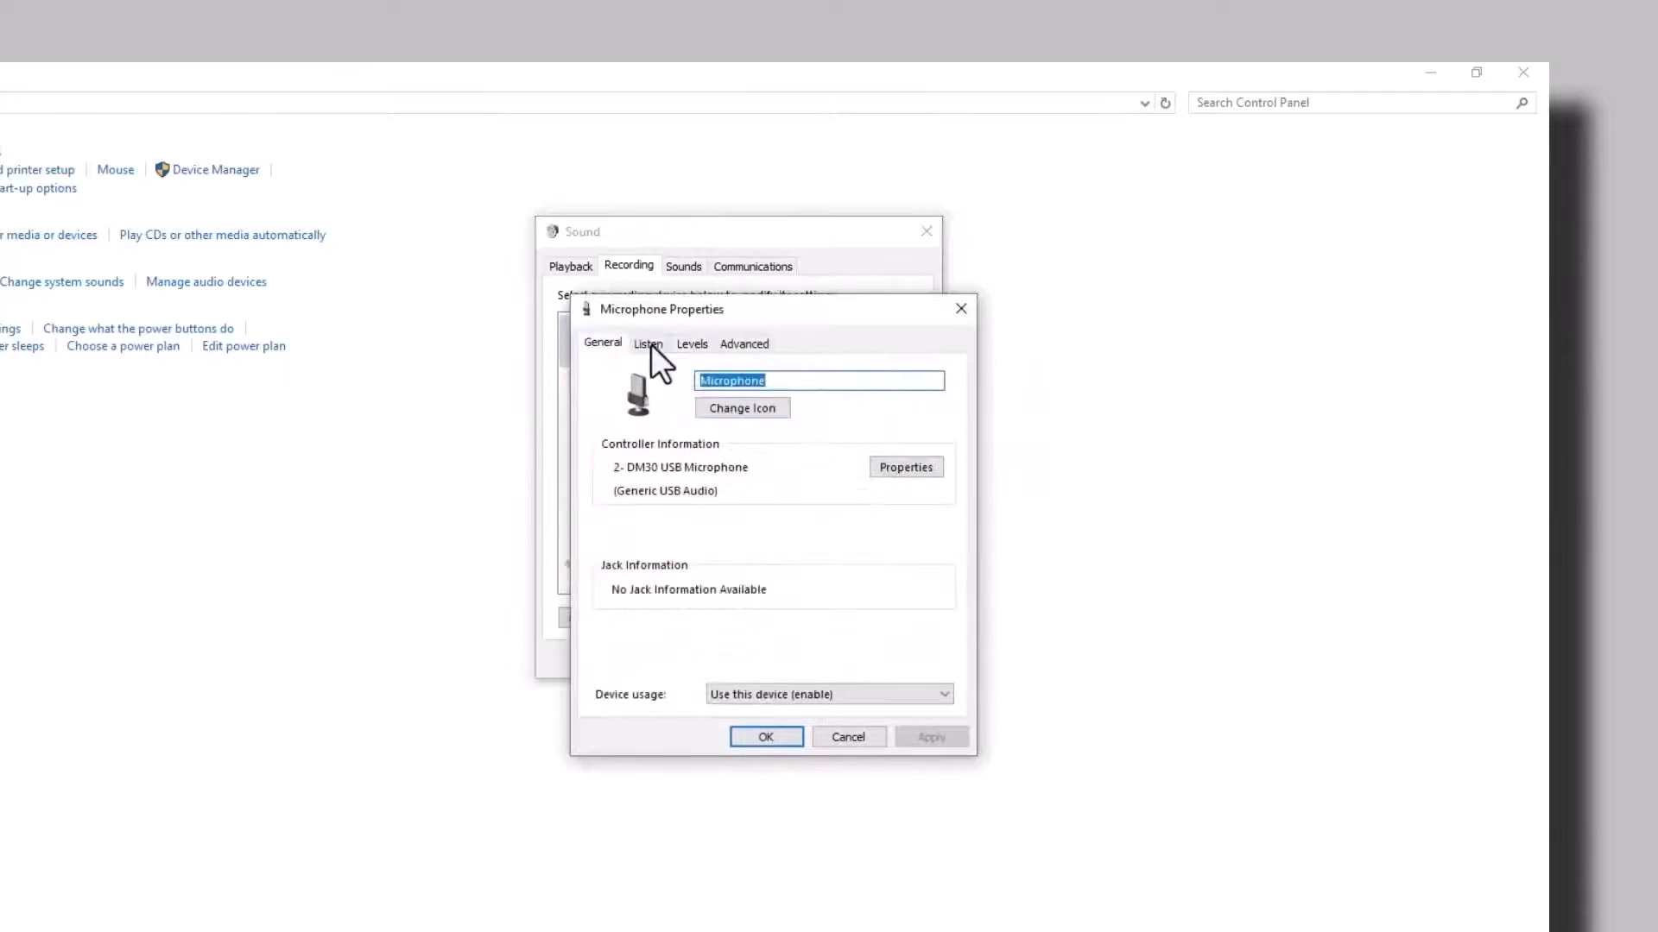
- Enable listening to the microphone through CABLE Input (VB-Audio Virtual Cable), disable it automatically to save power, and apply the changes
left_click(649, 343)
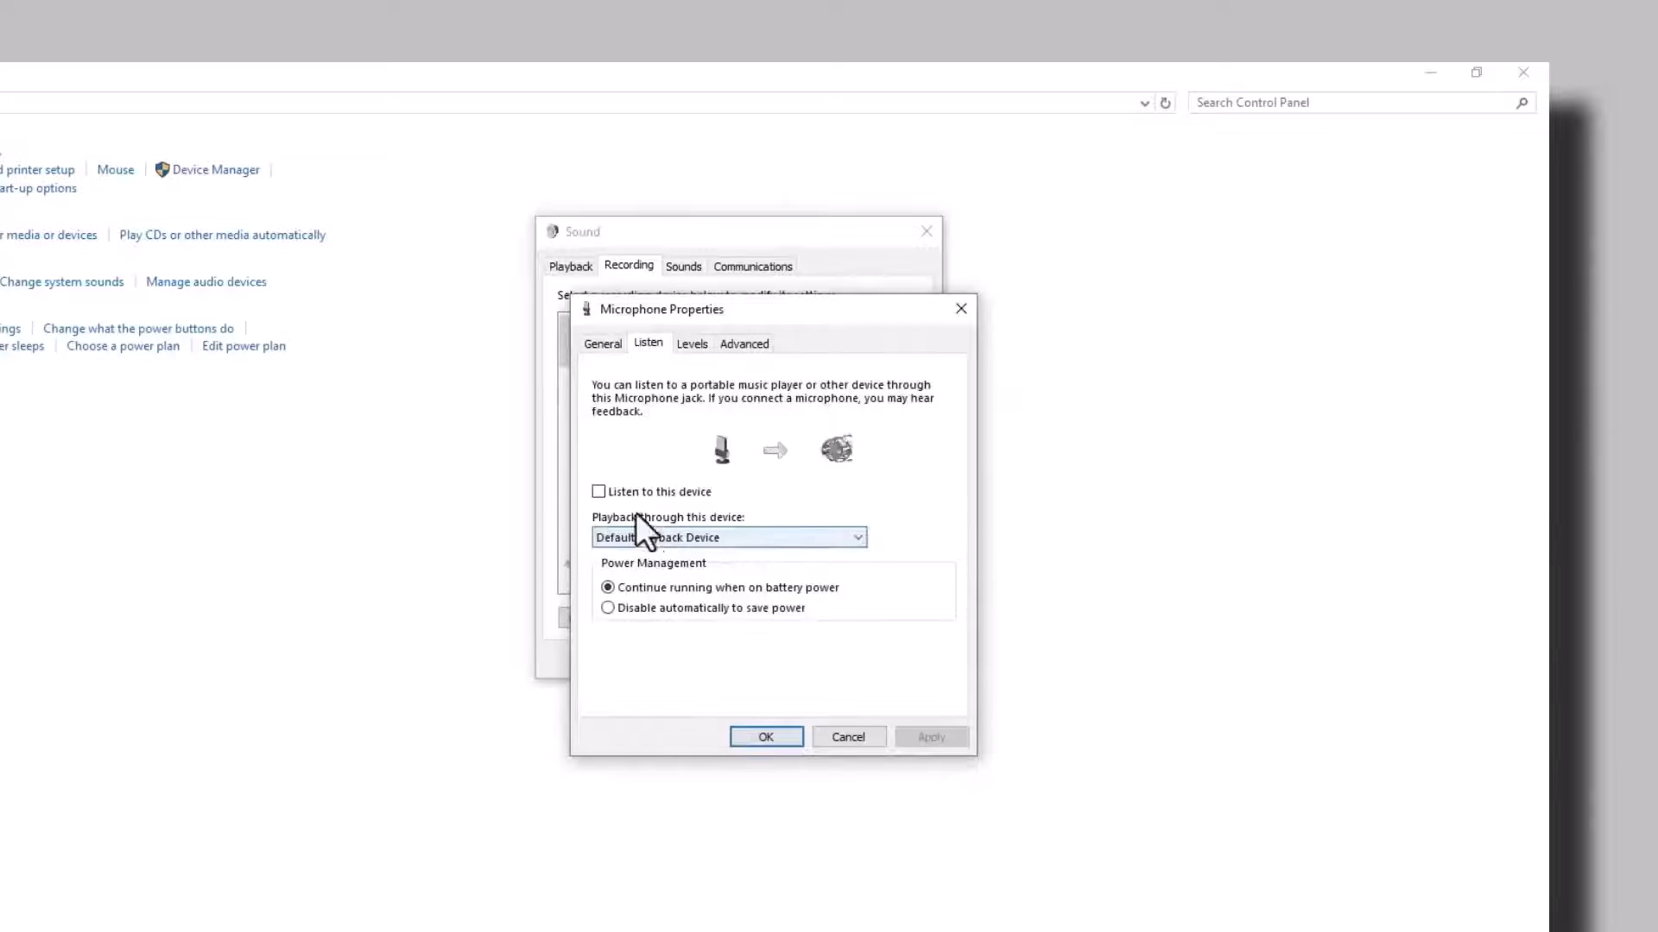
left_click(599, 492)
left_click(627, 537)
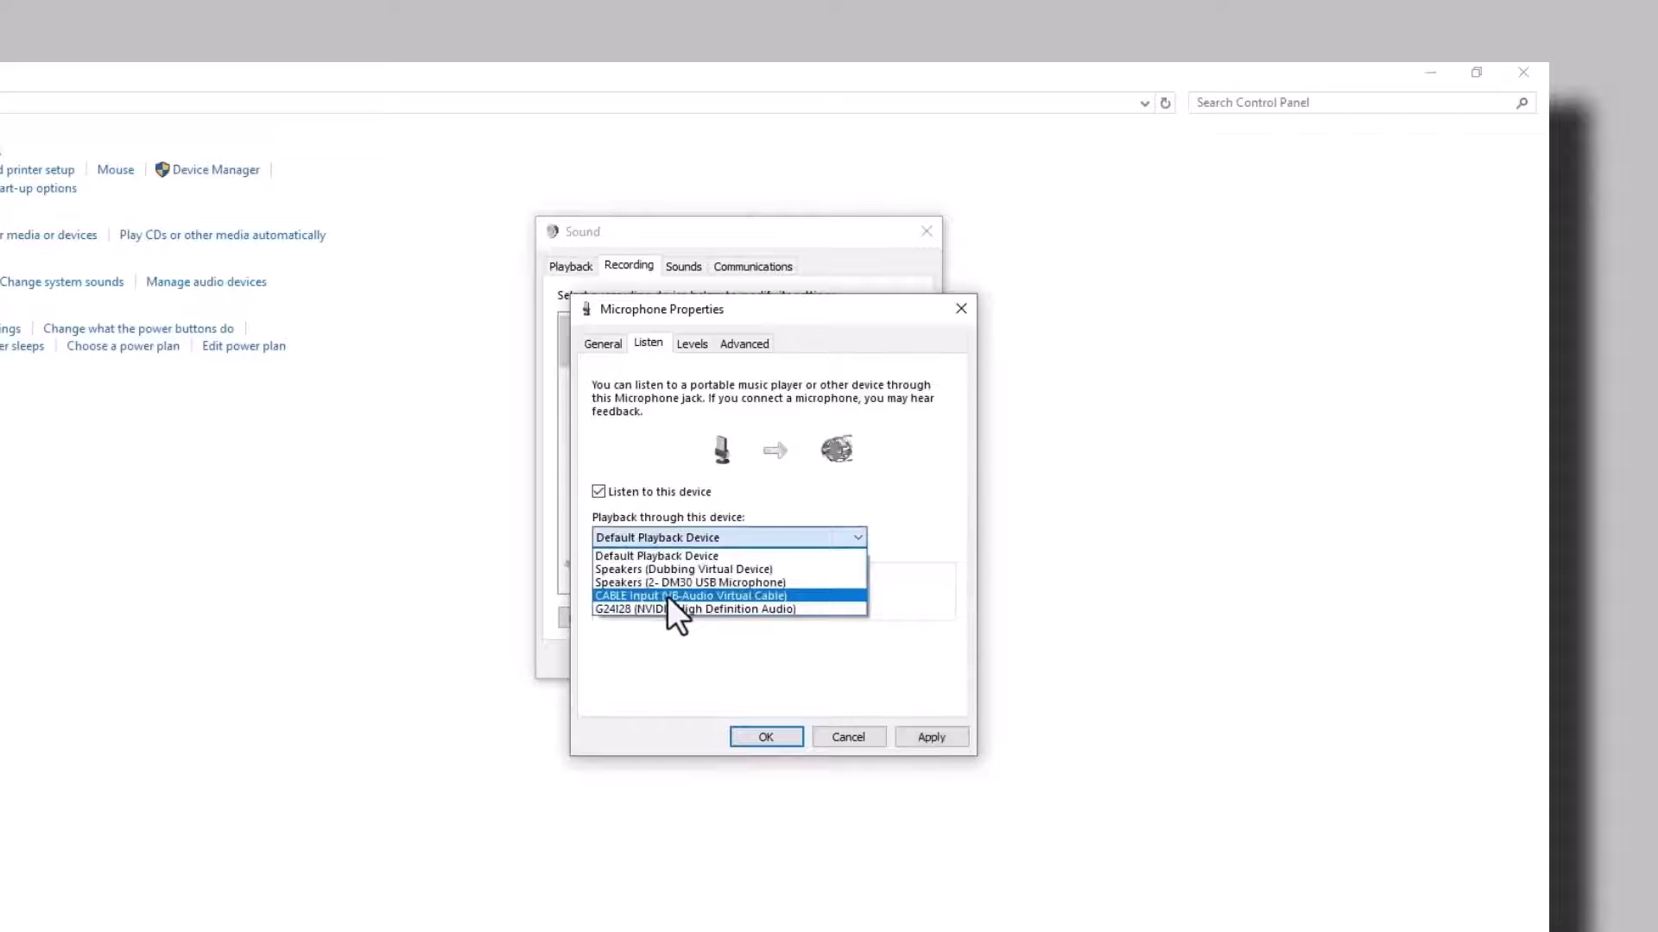
left_click(667, 595)
left_click(669, 608)
left_click(917, 736)
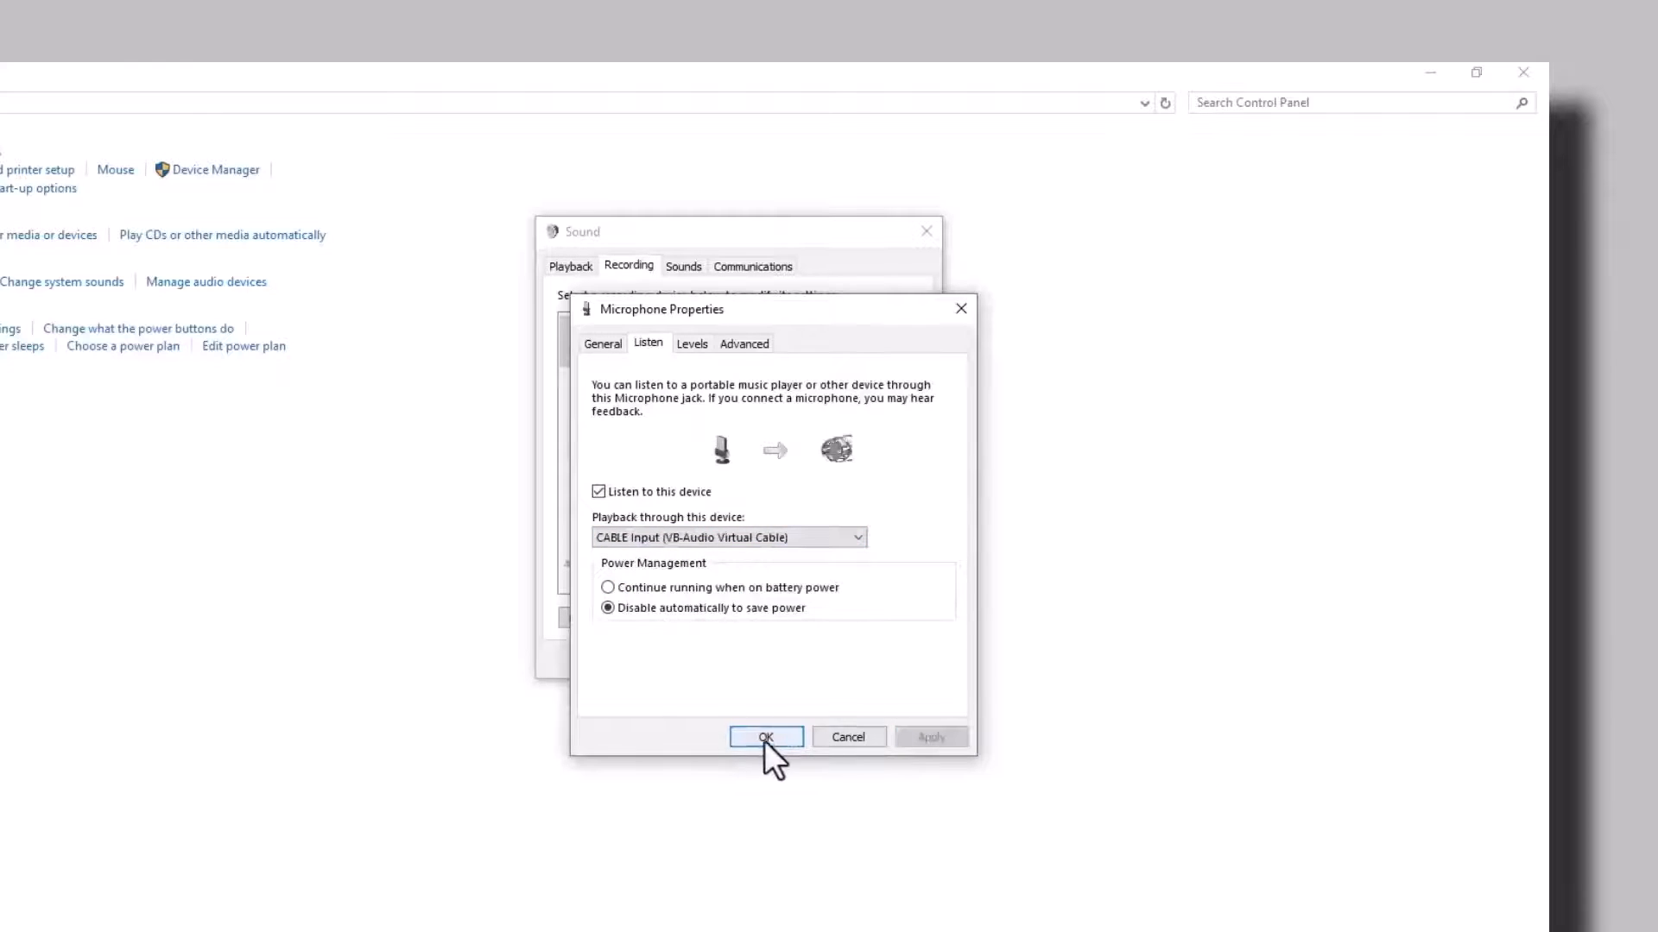
left_click(764, 737)
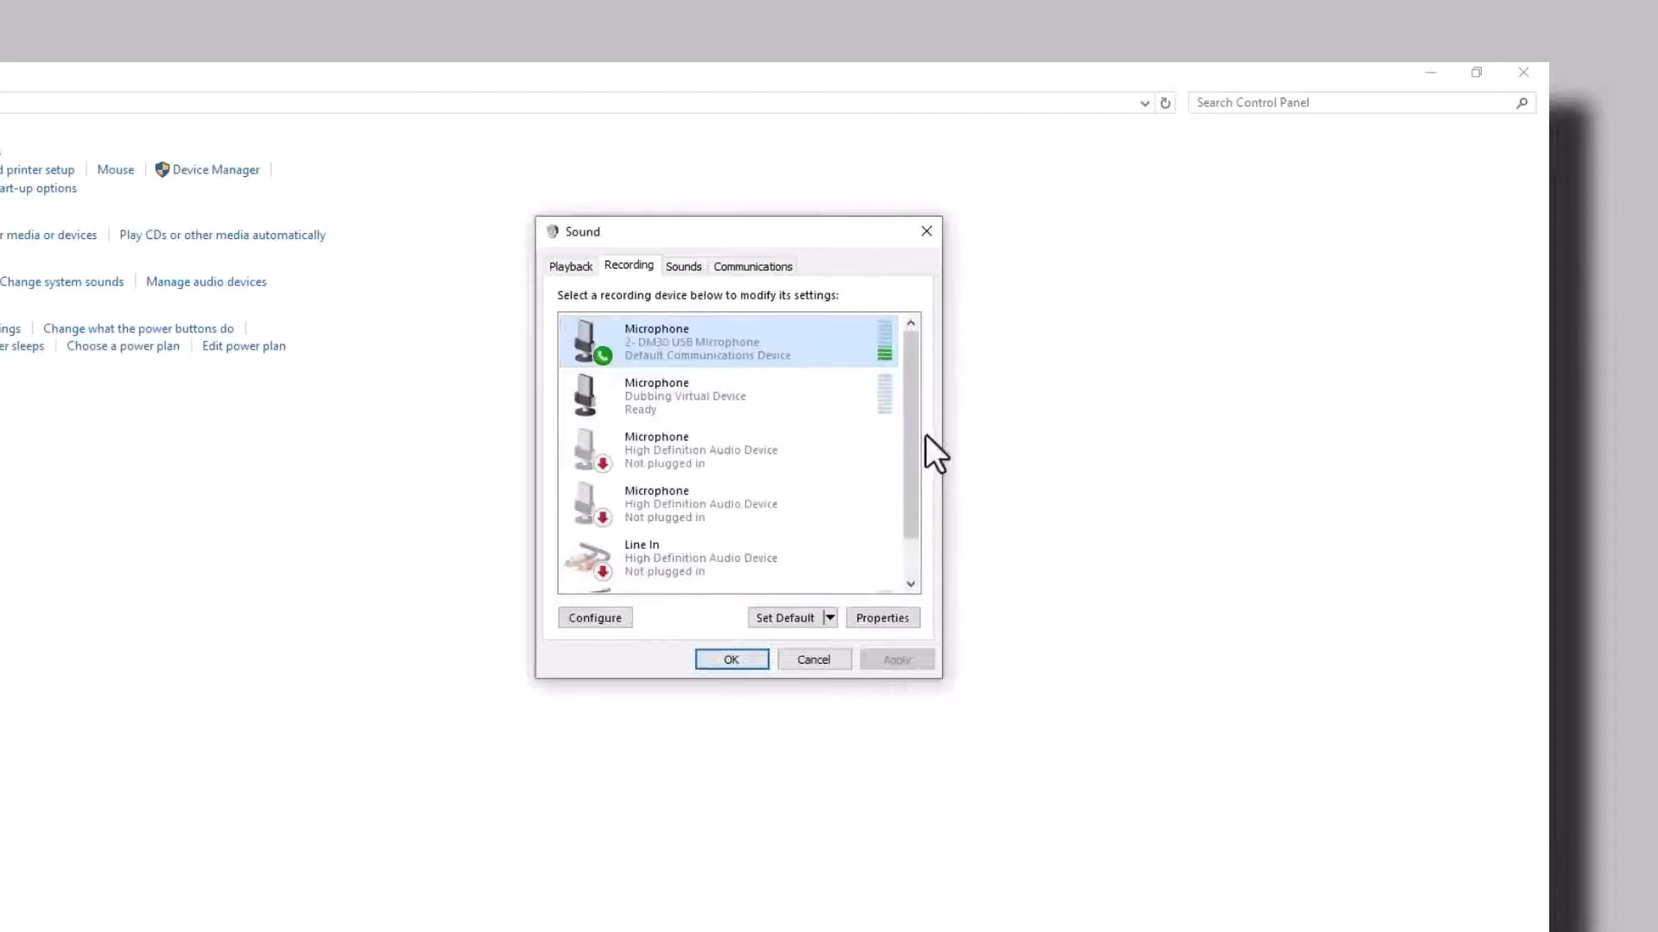
- Check the CABLE Output entry among the recording devices, accept the Sound settings, and close the Control Panel
scroll(910, 525, "down", 2)
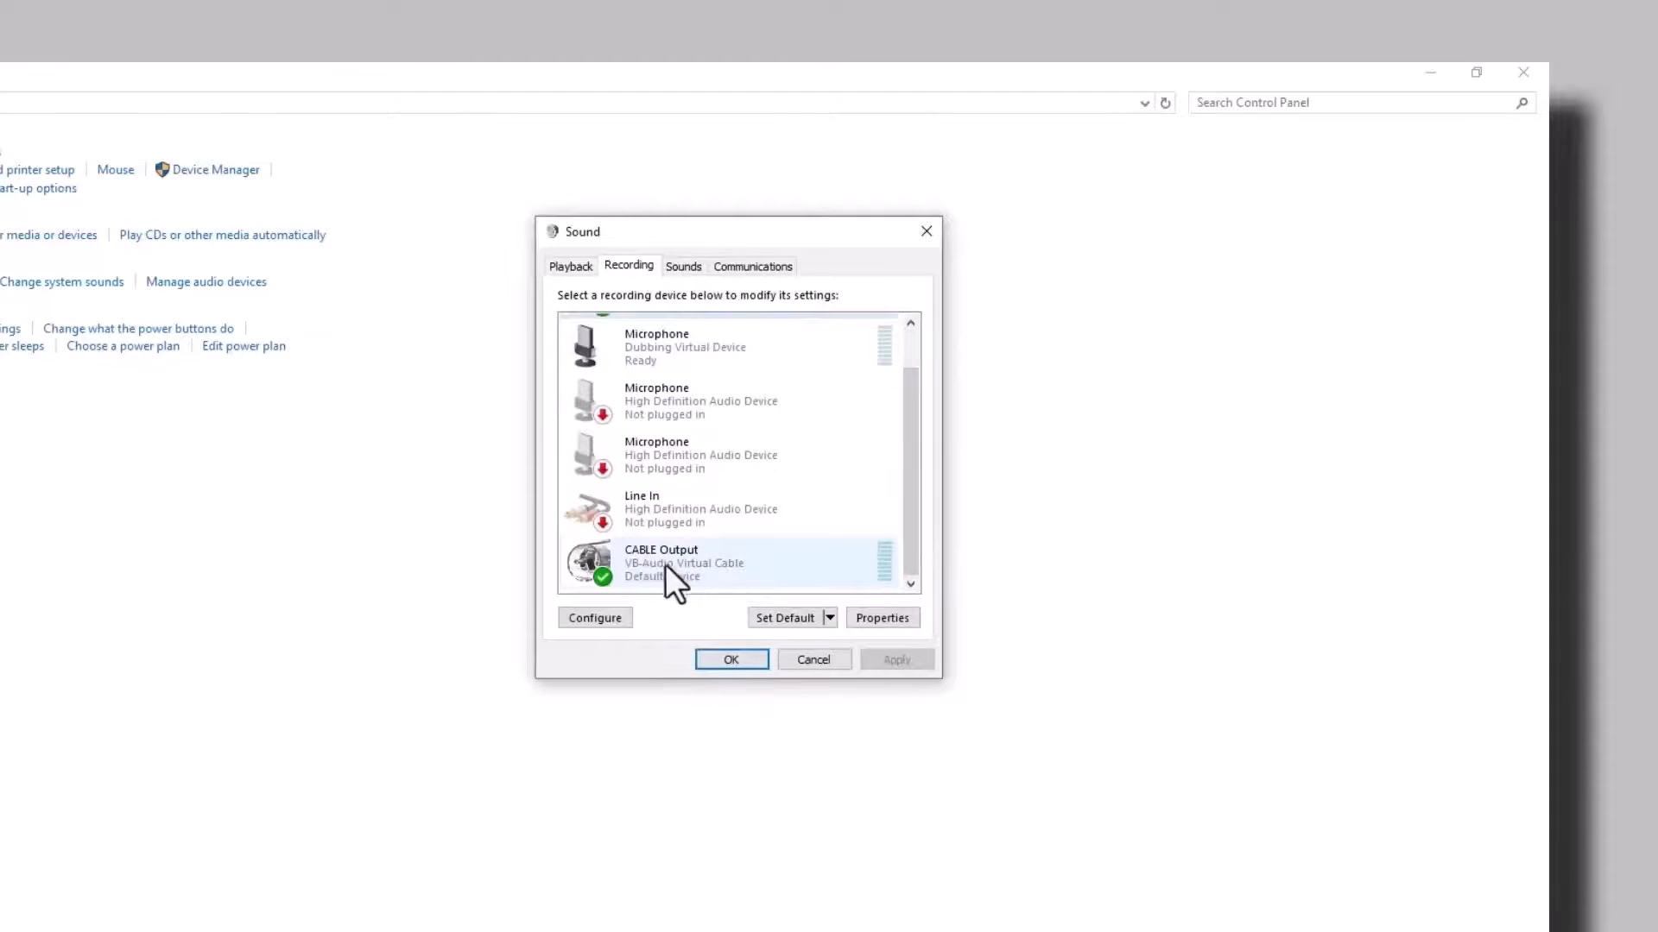
left_click(721, 659)
left_click(1523, 72)
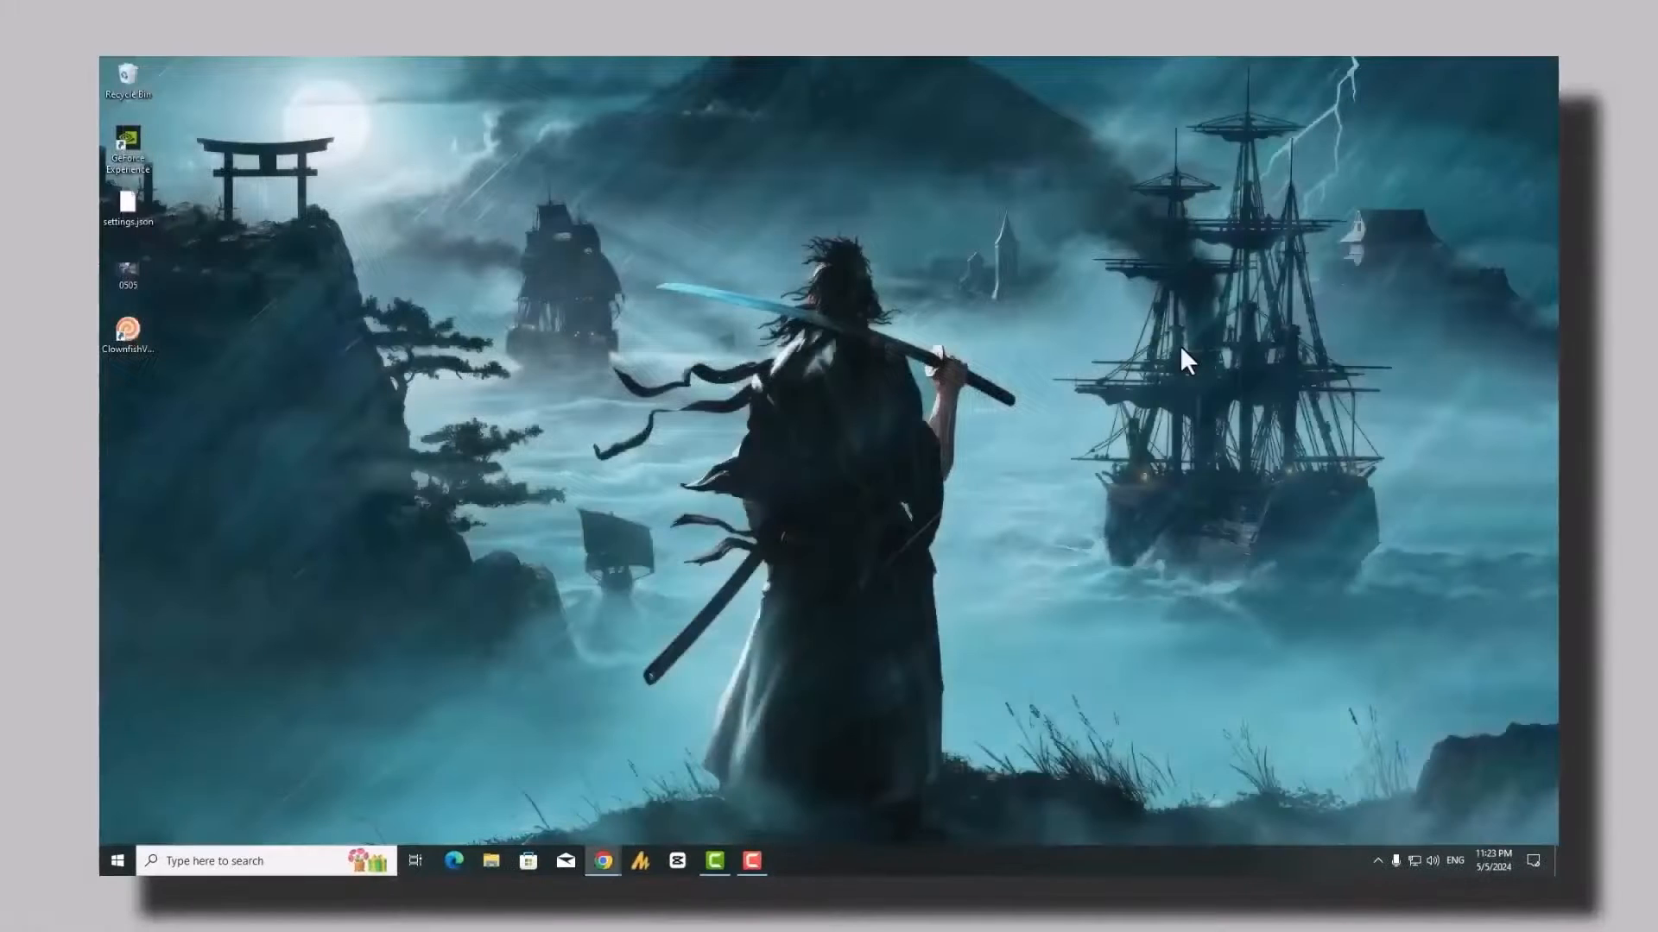
- Search for Discord, launch it, and open the Voice & Video page of its user settings
key("super")
type("discord")
left_click(579, 468)
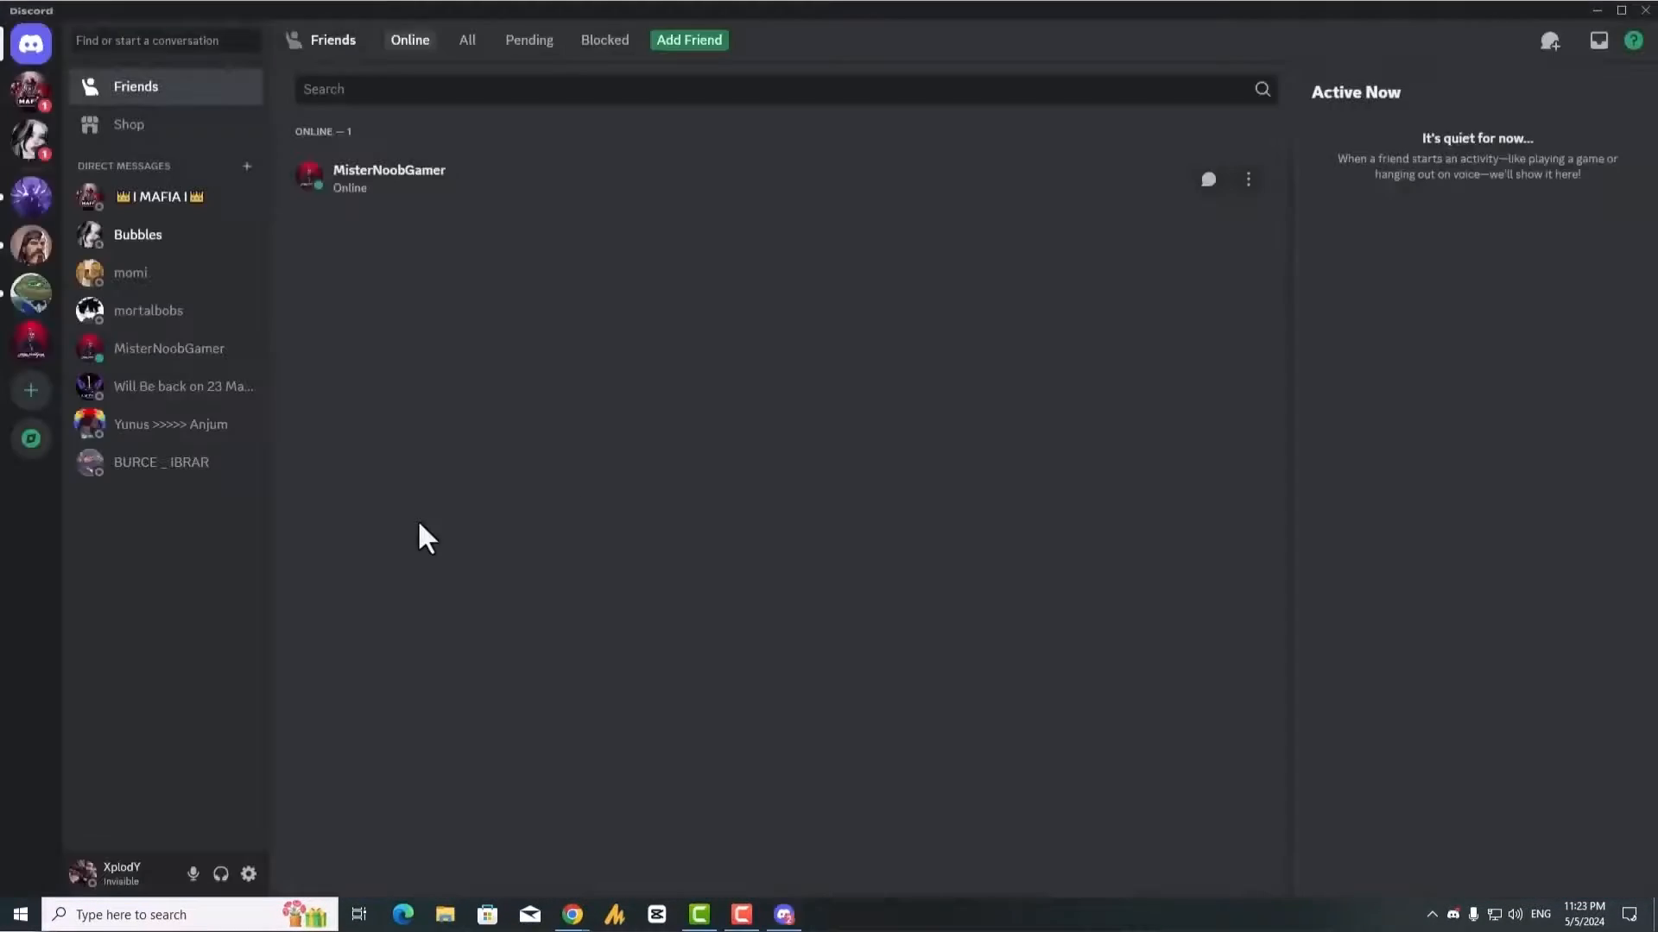
left_click(248, 874)
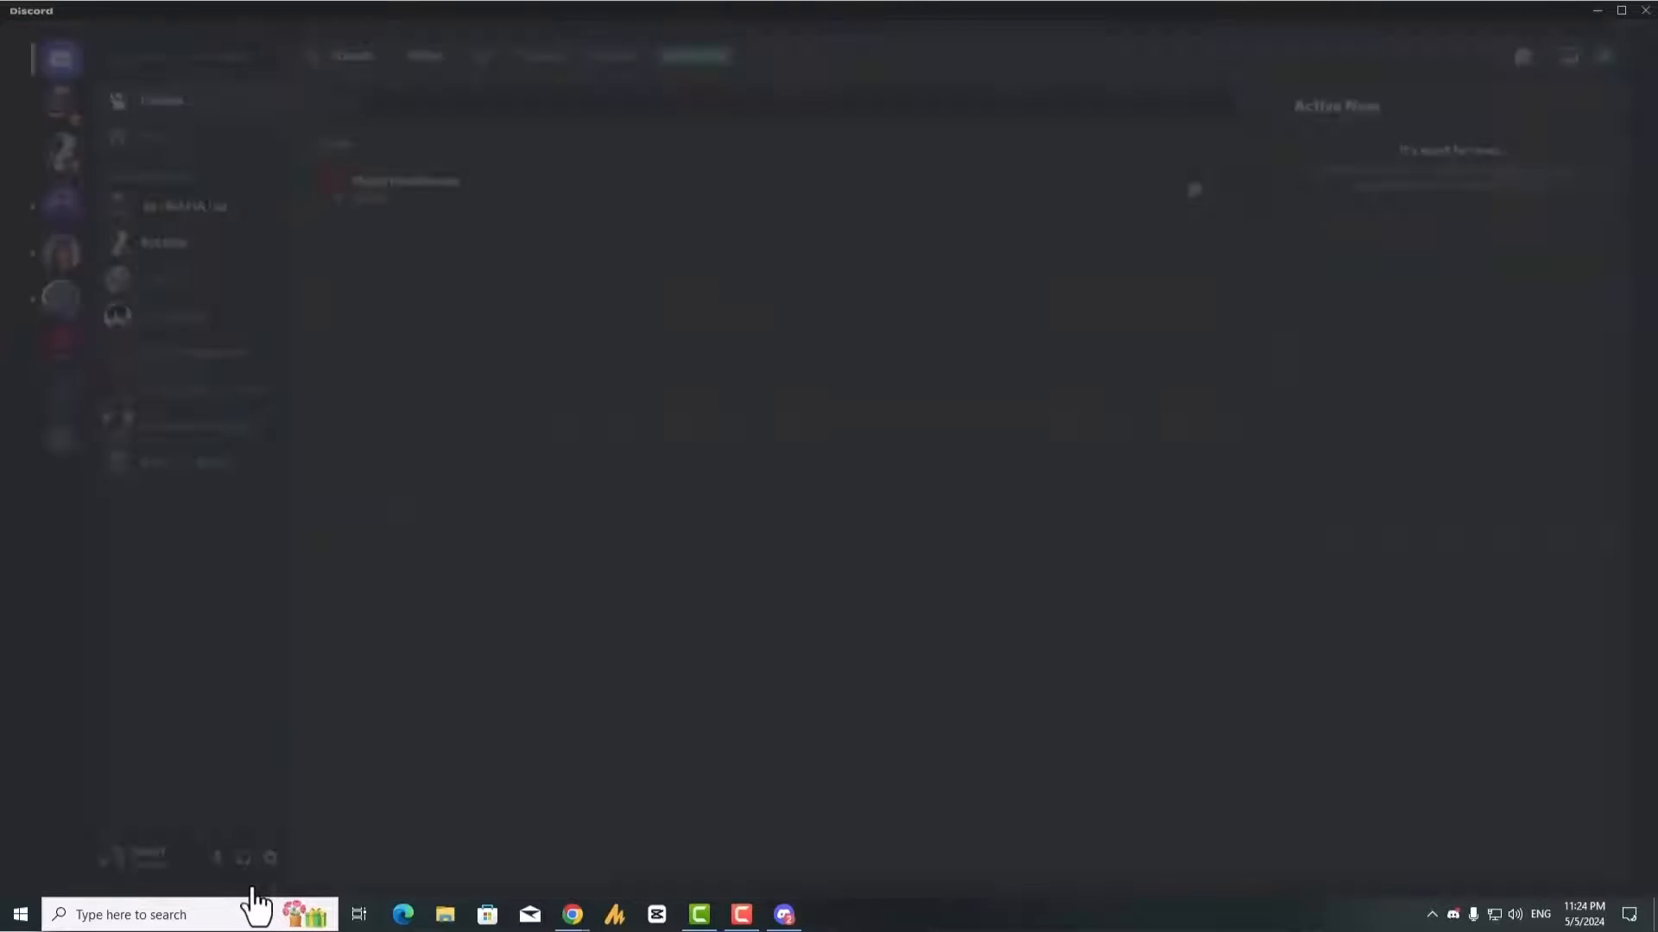
scroll(455, 666, "down", 2)
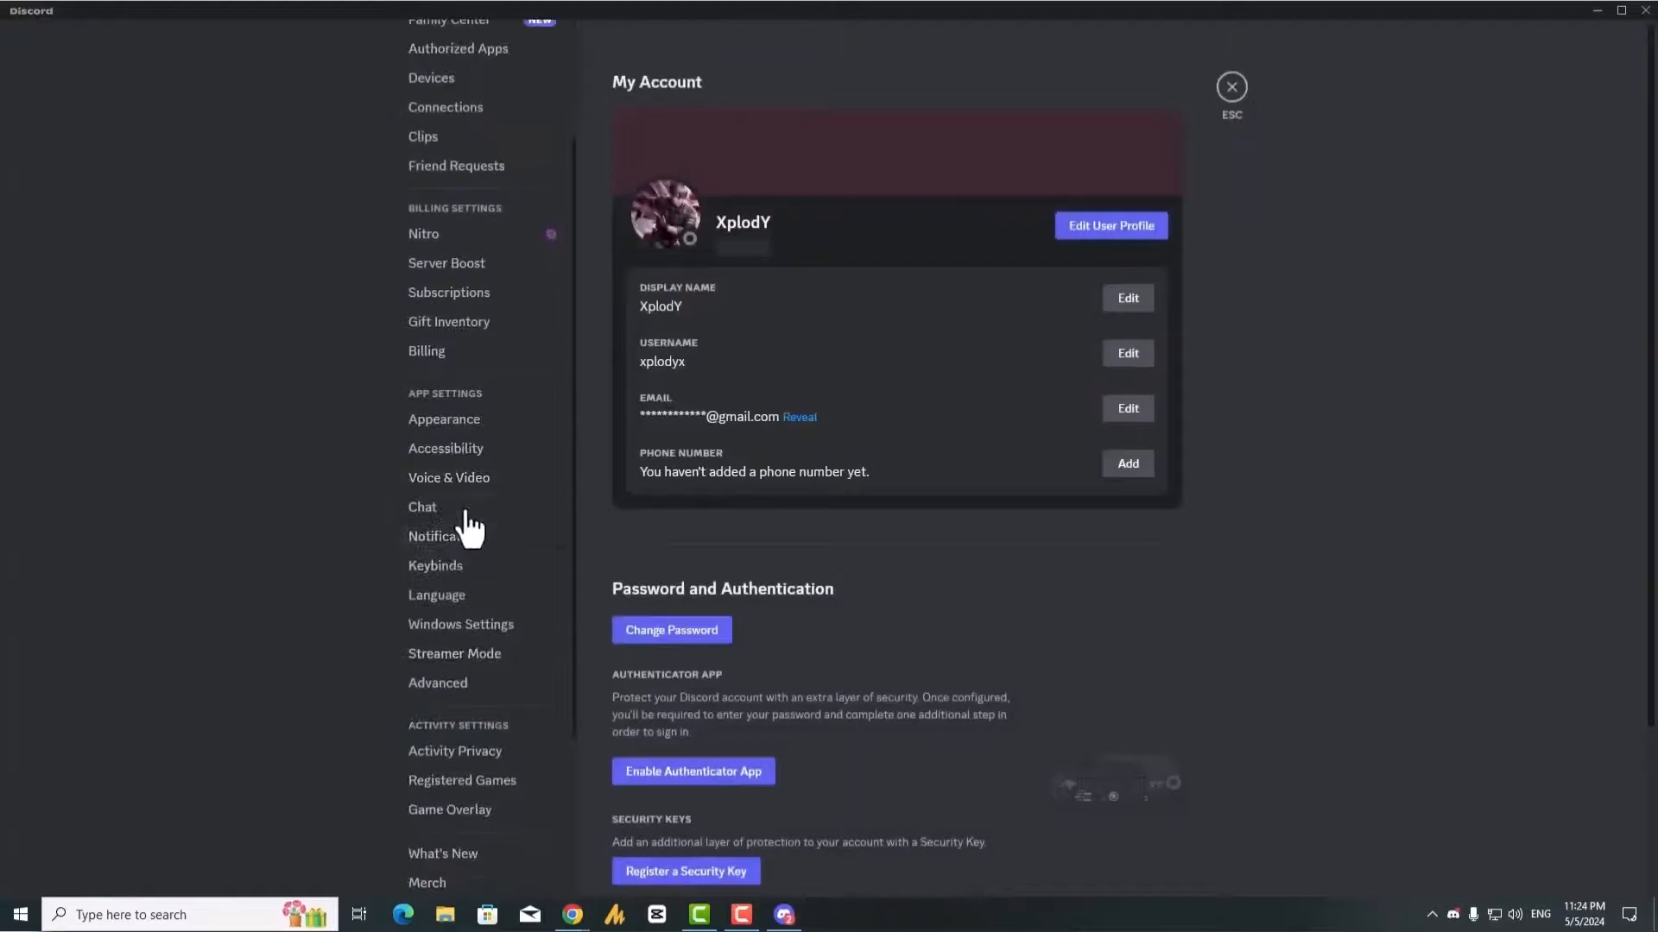
left_click(474, 485)
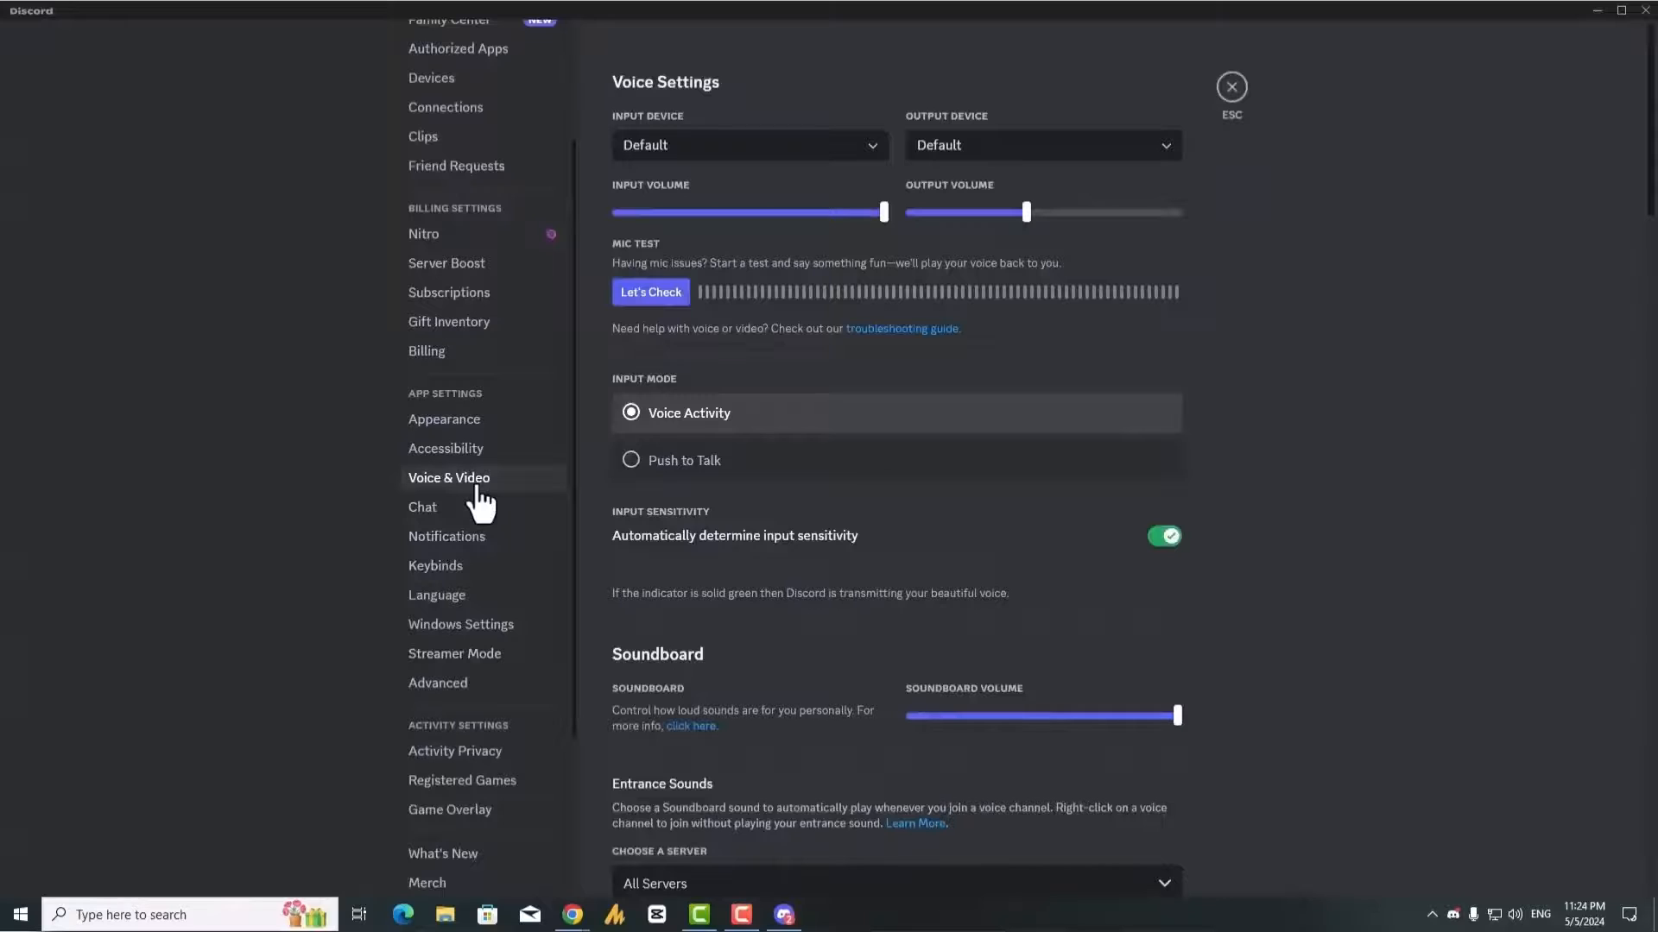
- Set the voice input device to CABLE Output (VB-Audio Virtual Cable) and close Discord
left_click(718, 149)
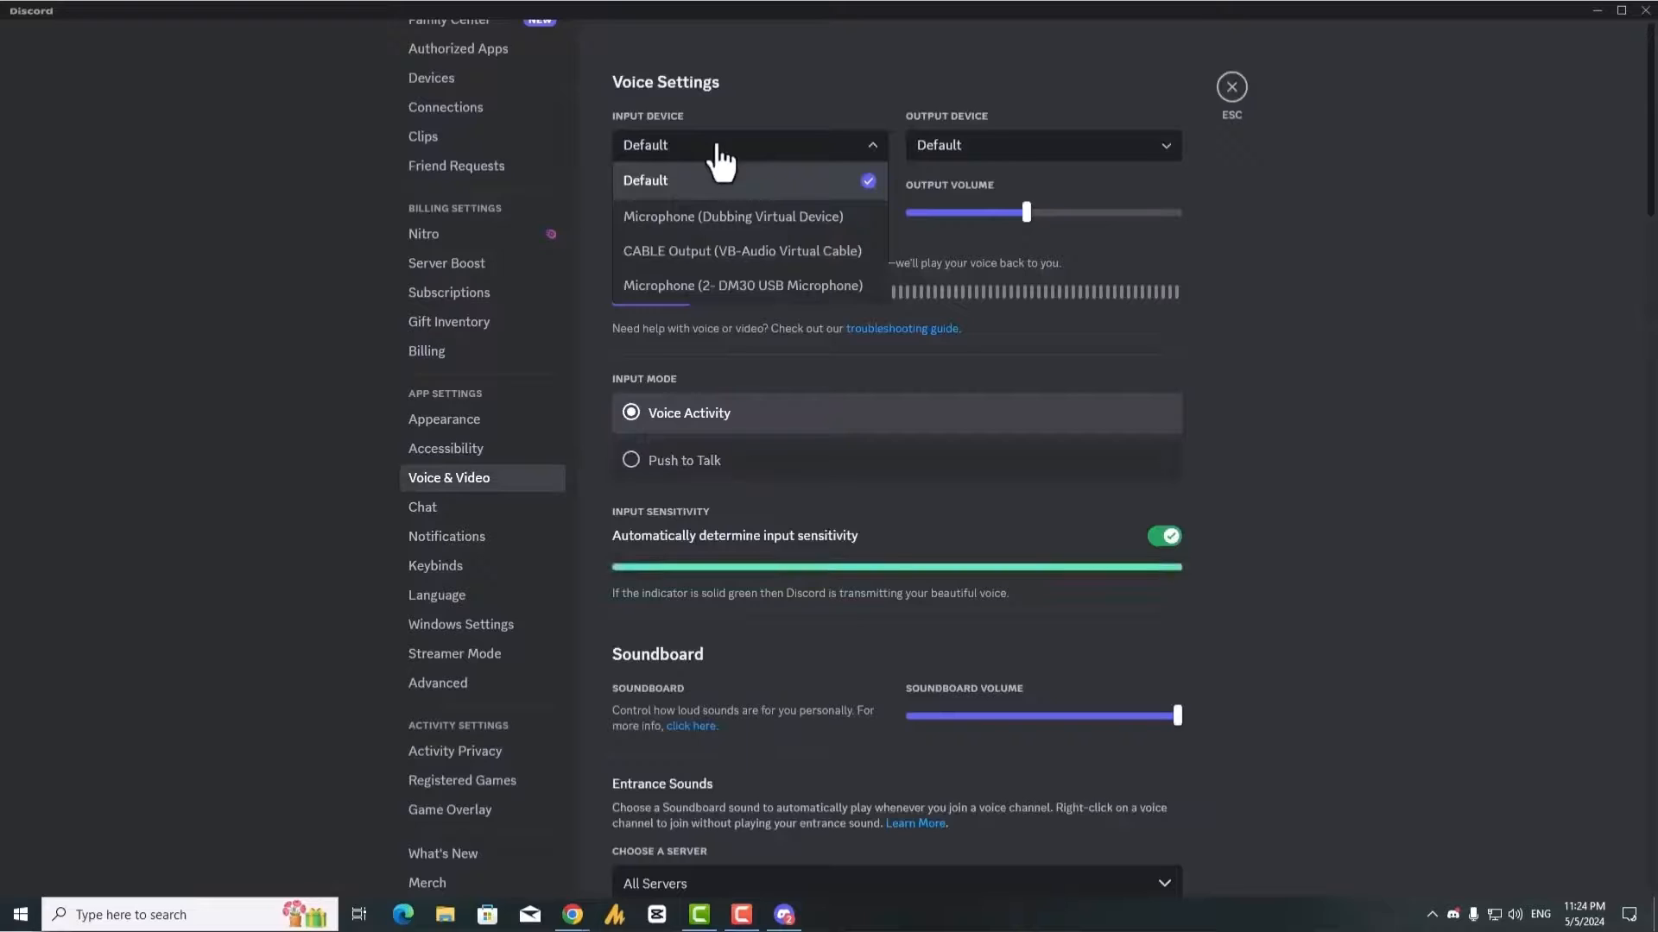
left_click(732, 261)
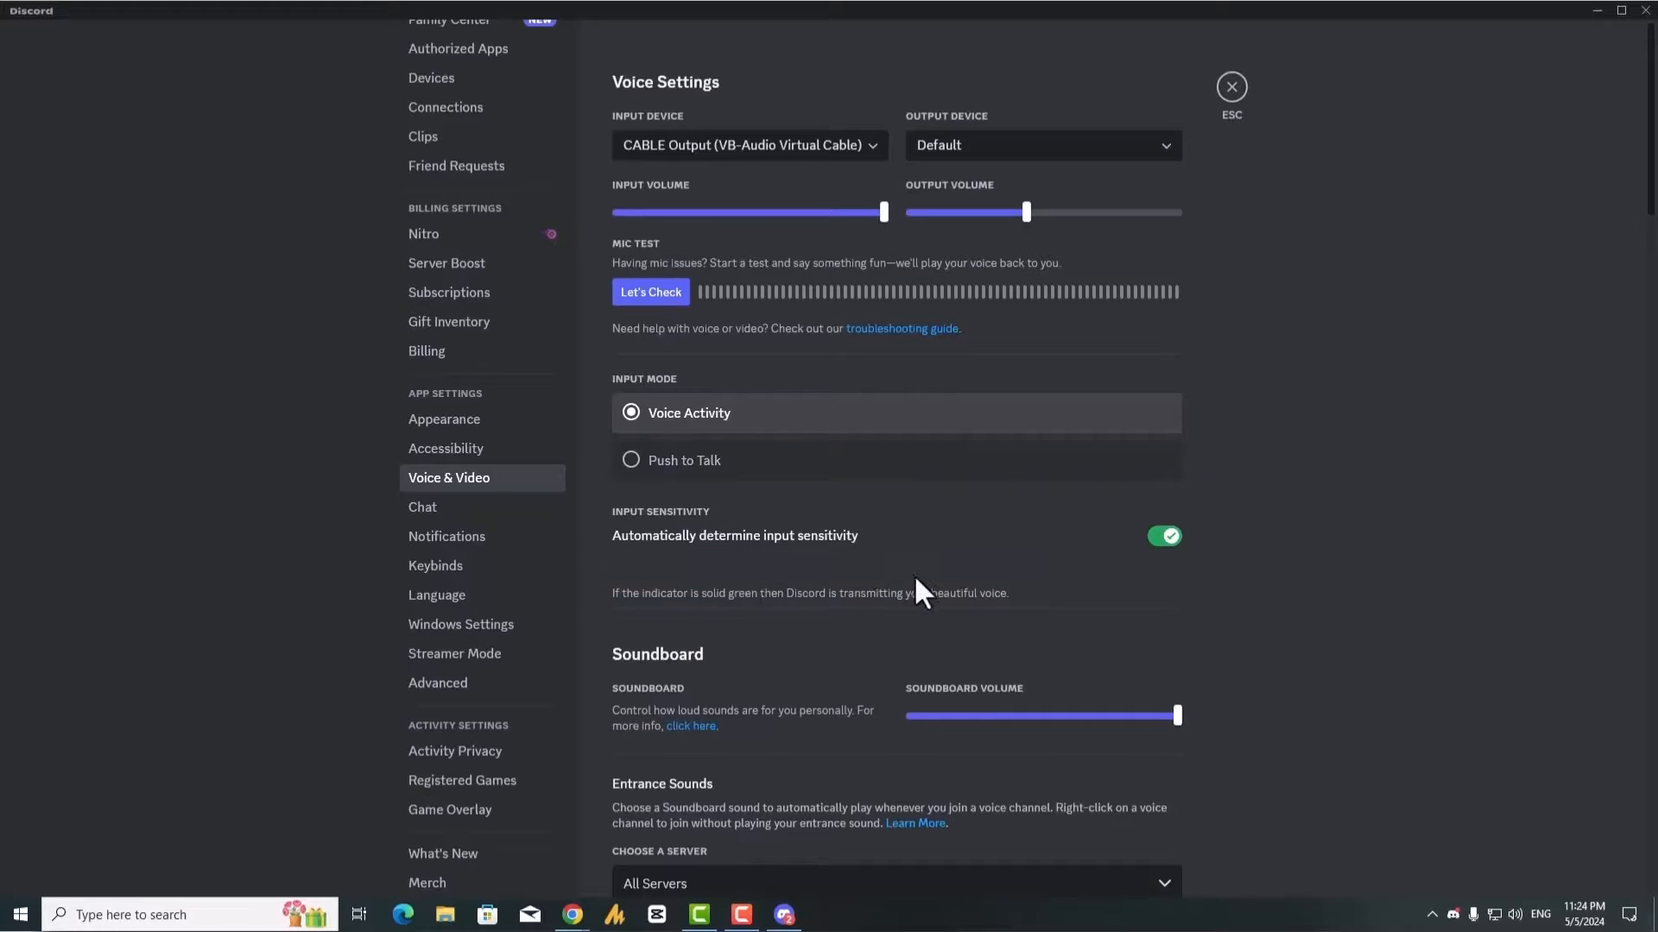
left_click(1645, 10)
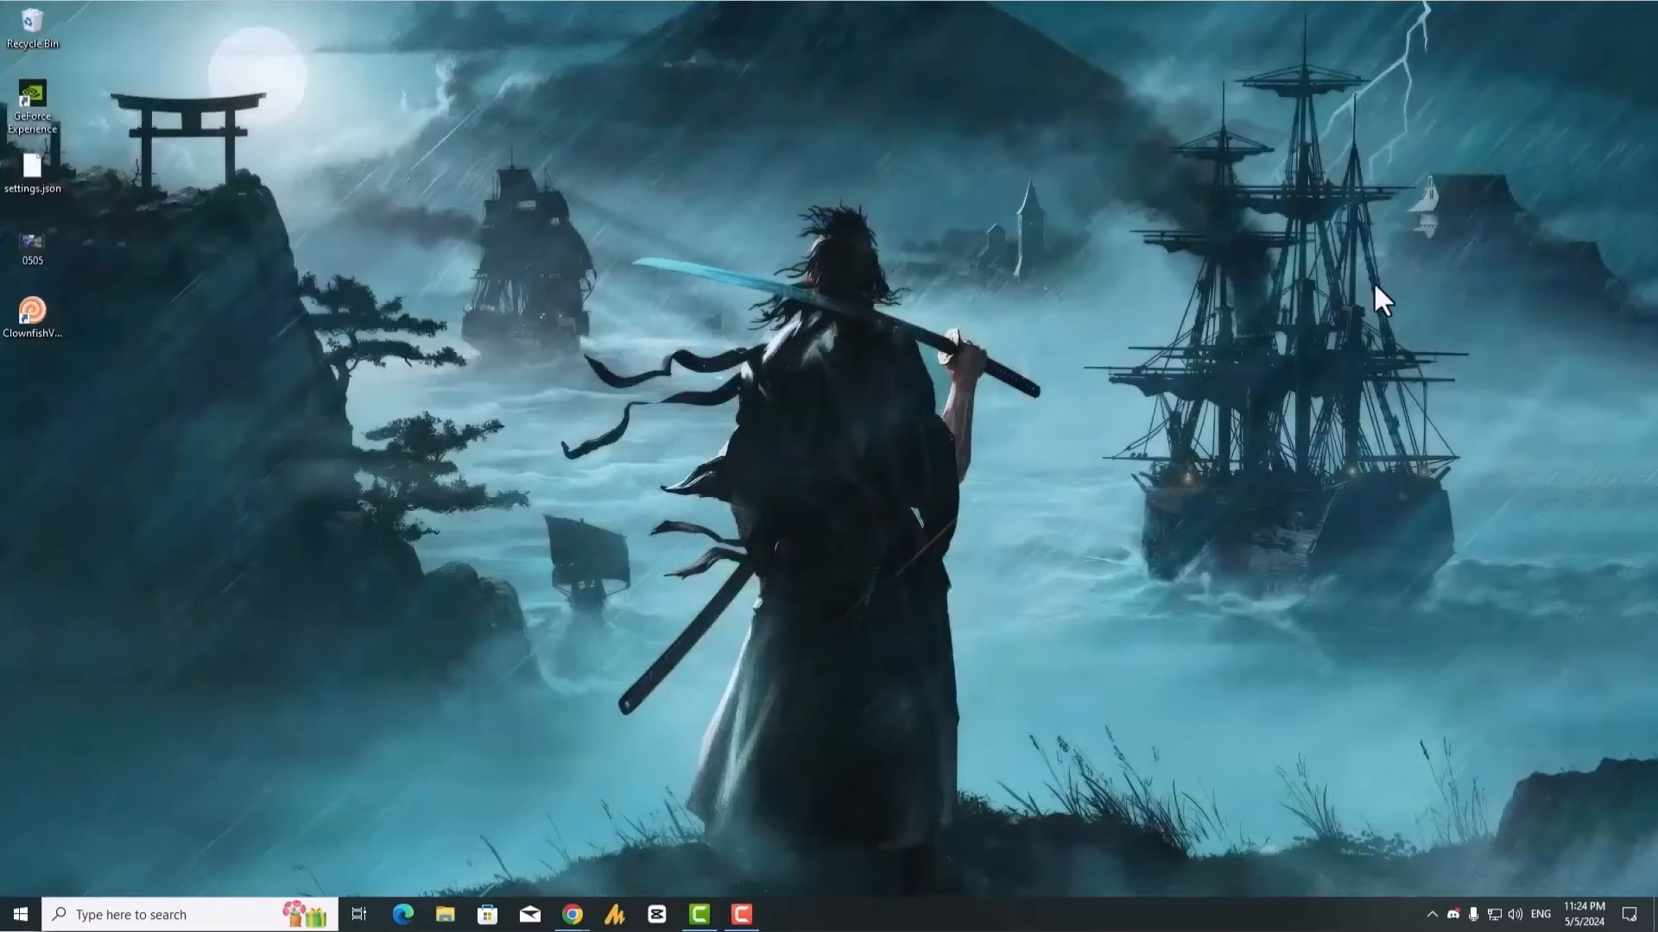